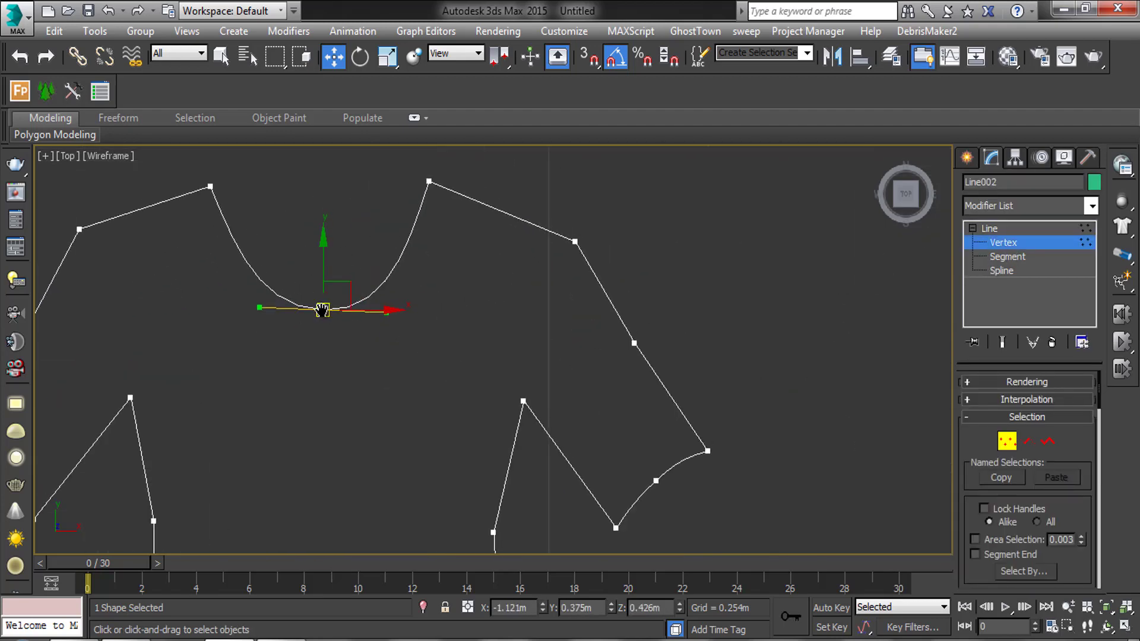
Raise the middle neckline vertex of the left shirt outline to about Y 0.421 m for a shallow neckline.
scroll(320, 329, down, 3)
middle_drag(387, 330, 438, 374)
drag(382, 295, 382, 251)
scroll(397, 308, up, 2)
drag(445, 315, 447, 319)
scroll(475, 333, down, 5)
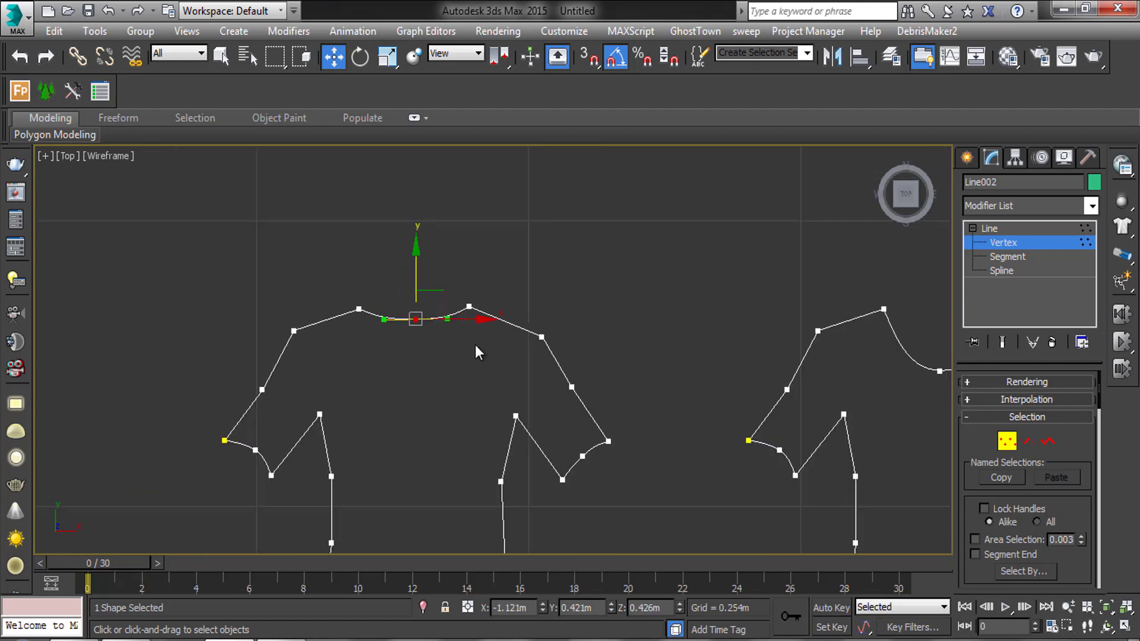
Refine the right shirt's deep neckline by adjusting its middle vertex to about X -0.634 m, Y 0.378 m and widening its curve handles.
click(1003, 242)
middle_drag(754, 320, 645, 289)
click(1007, 441)
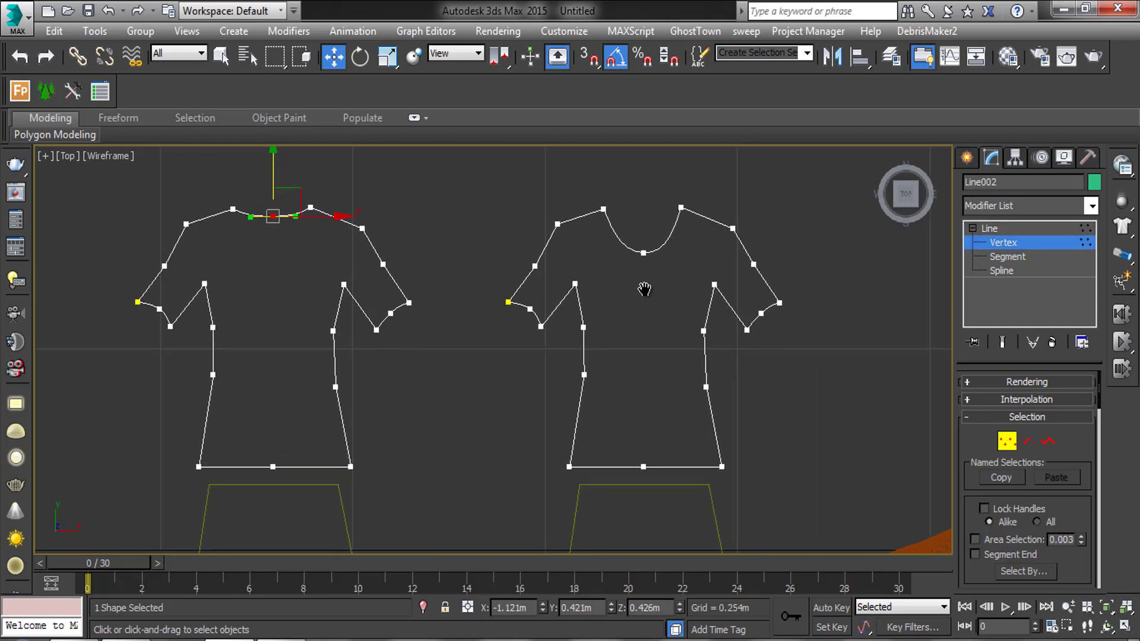
click(643, 252)
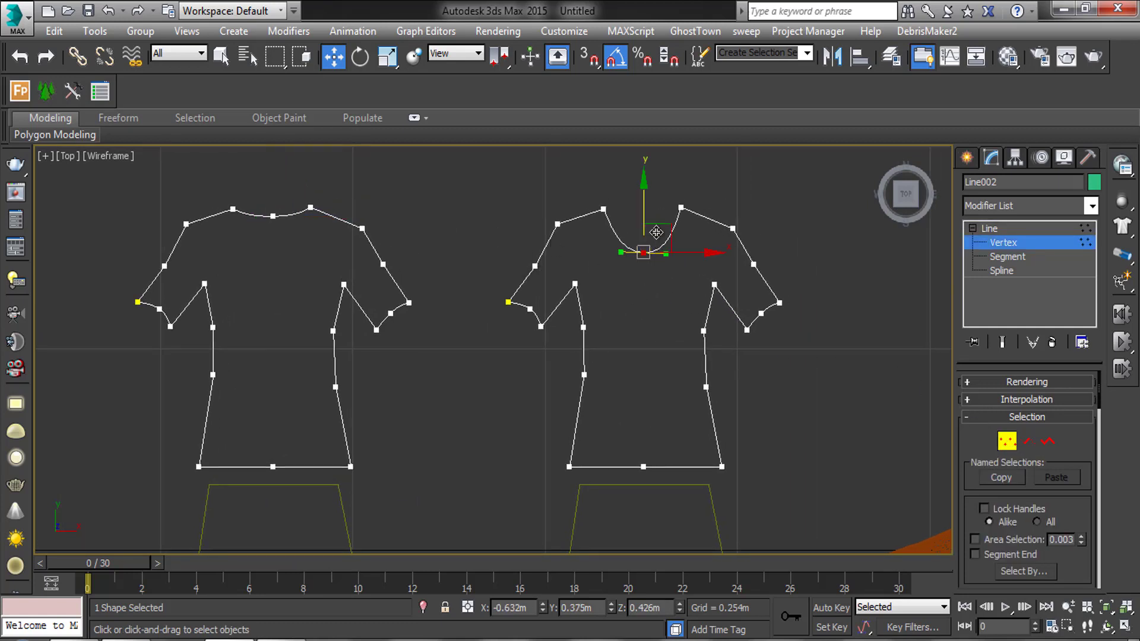
drag(664, 252, 667, 252)
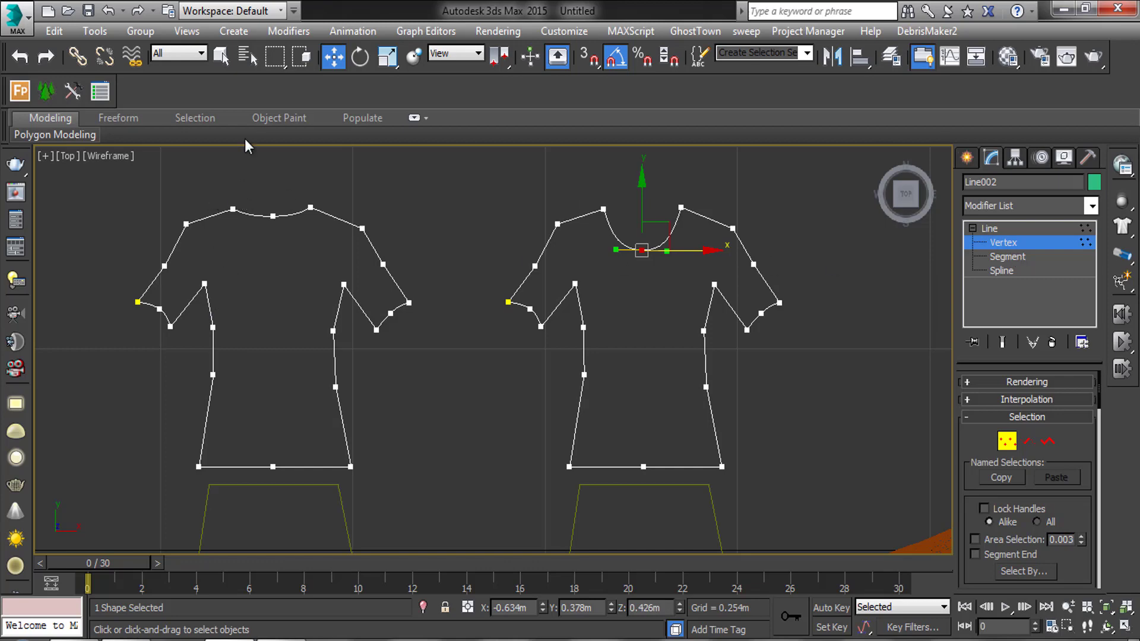
Lasso-select the corner and side vertices of both shirt outlines, excluding the neckline, cuff and hem midpoints, and break them.
drag(275, 57, 279, 168)
mouse_move(150, 307)
mouse_down()
mouse_move(231, 436)
mouse_move(94, 286)
mouse_move(98, 297)
mouse_up()
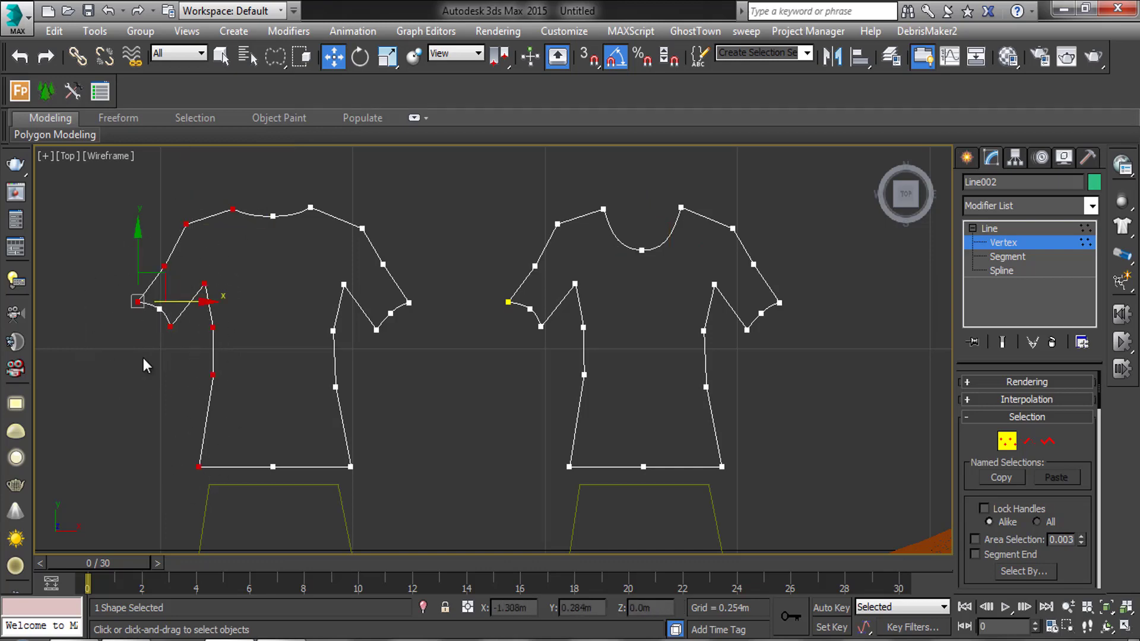
middle_drag(148, 365, 128, 376)
mouse_move(279, 228)
mouse_down()
mouse_move(395, 319)
mouse_move(302, 486)
mouse_up()
middle_drag(472, 320, 289, 306)
mouse_move(305, 299)
mouse_down()
mouse_move(394, 469)
mouse_move(514, 274)
mouse_up()
mouse_move(468, 203)
mouse_down()
mouse_move(316, 490)
mouse_move(310, 478)
mouse_up()
middle_drag(428, 314, 598, 310)
click(551, 320)
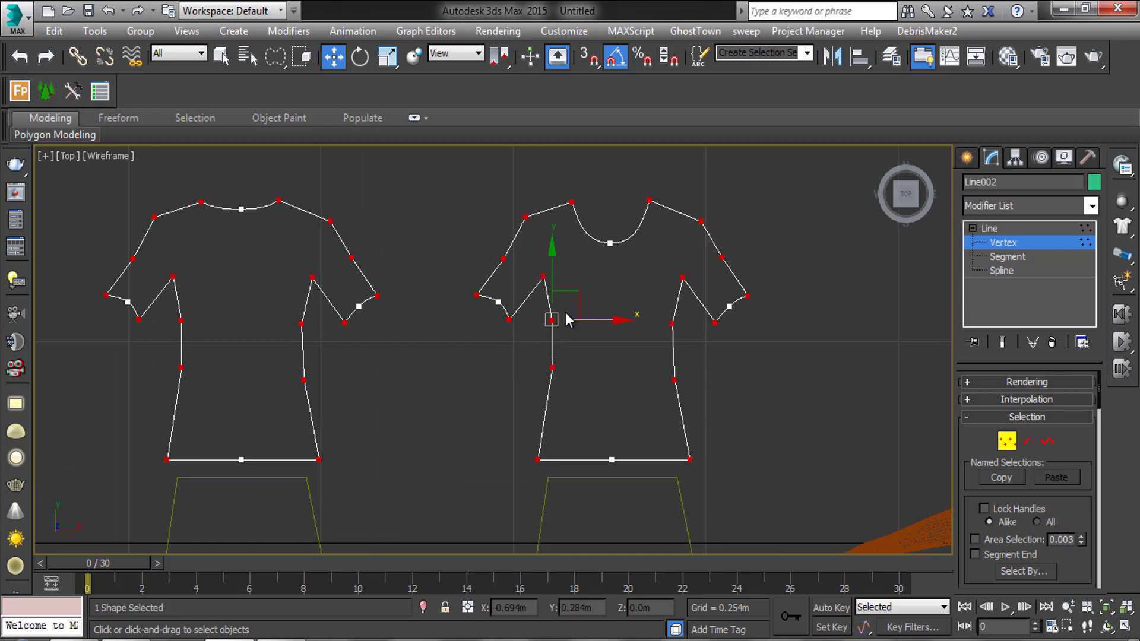
right_click(549, 304)
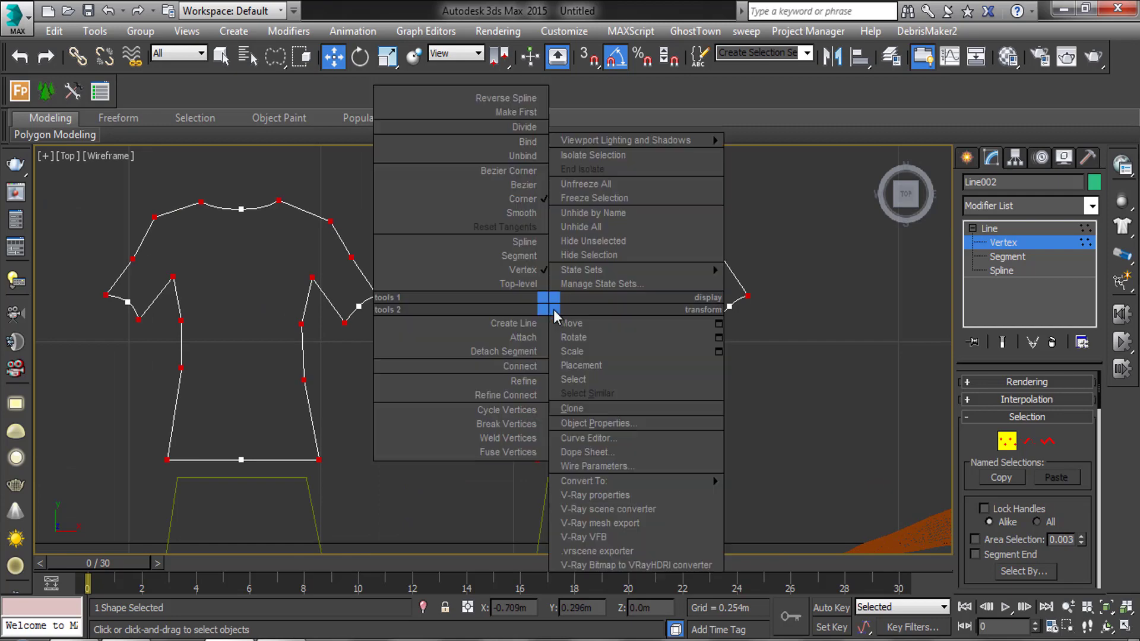
click(506, 426)
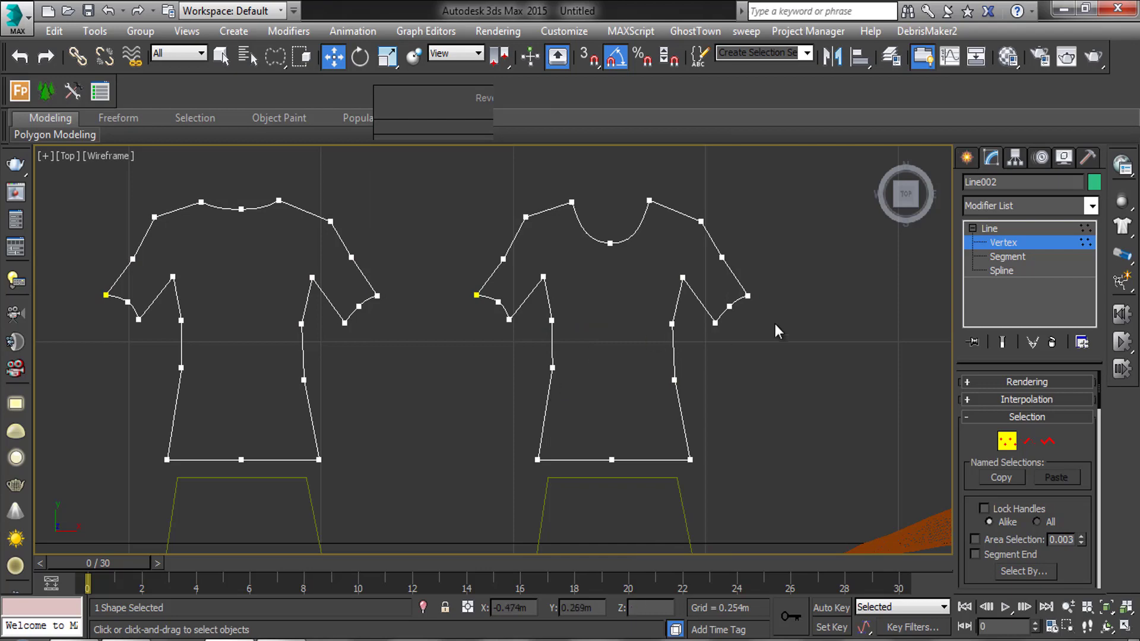
Apply the Garment Maker modifier to the shirt outlines and set its mesh density to 3.
click(1018, 241)
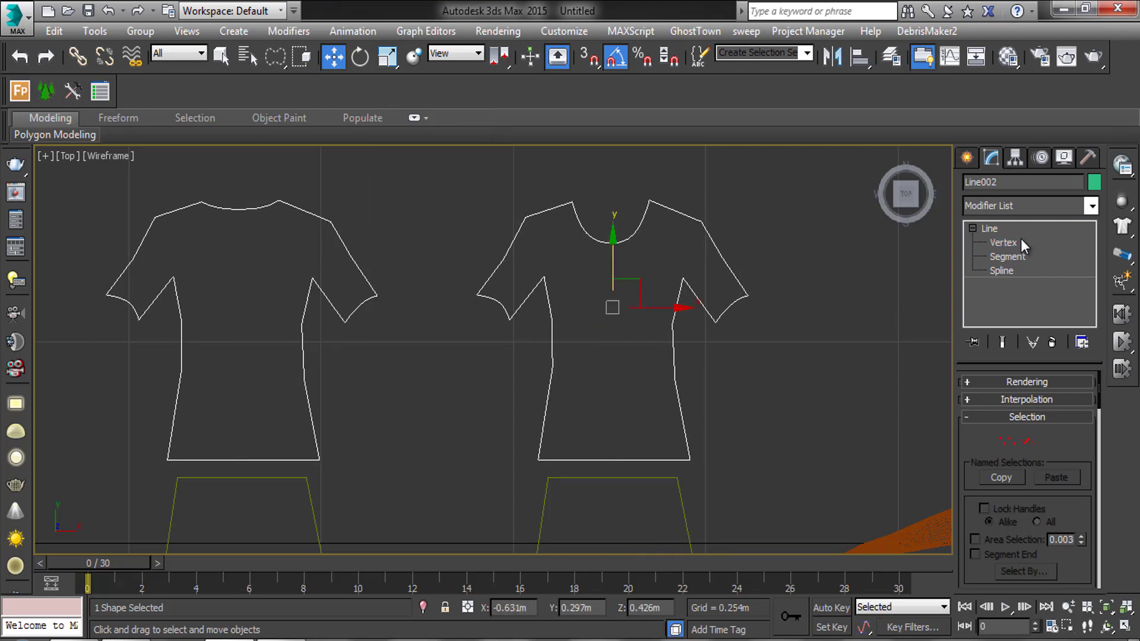
click(1016, 202)
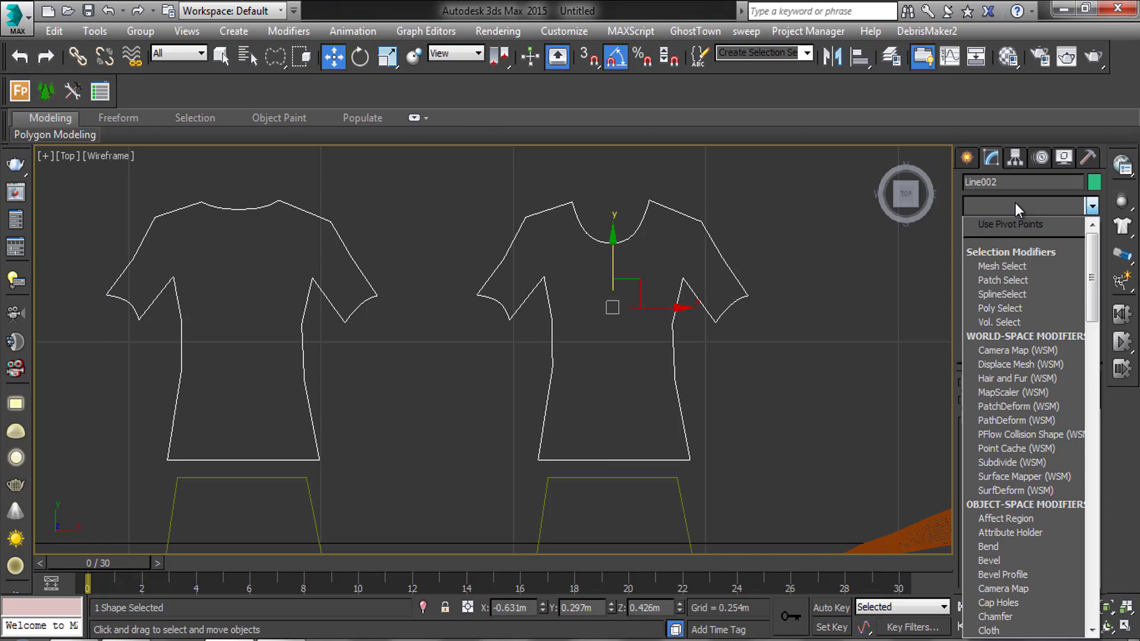
key(g)
click(1004, 224)
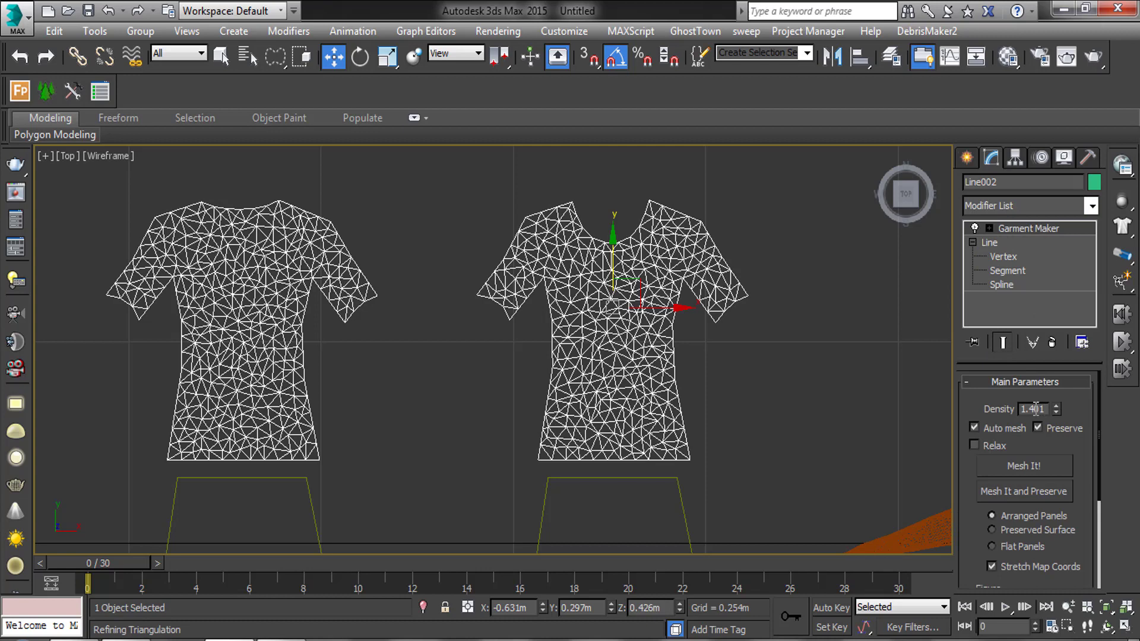
drag(1044, 413, 993, 410)
text(3)
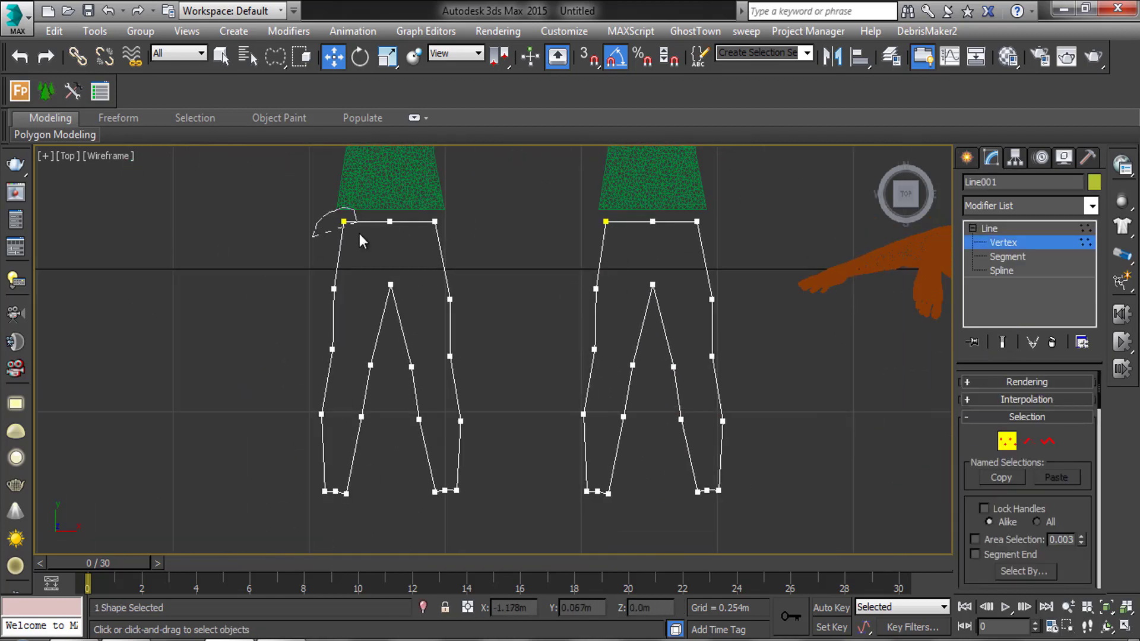
Select the corner and side vertices of both trouser outlines, excluding the waist and hem midpoints, and break them.
mouse_move(356, 231)
mouse_down()
mouse_move(440, 493)
mouse_move(305, 271)
mouse_up()
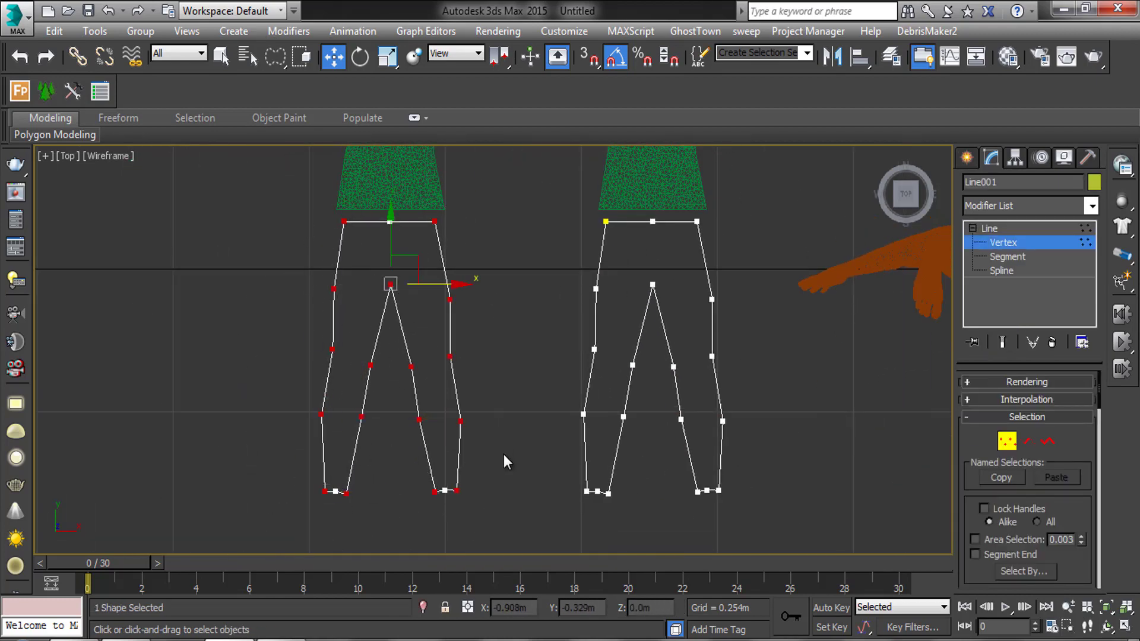
mouse_move(593, 215)
ctrl+mouse_down()
mouse_move(703, 494)
mouse_move(593, 217)
ctrl+mouse_up()
right_click(709, 353)
Apply the Garment Maker modifier to the trouser outlines with a density of 3.0 and the Preserved Surface option.
click(1017, 205)
click(1018, 222)
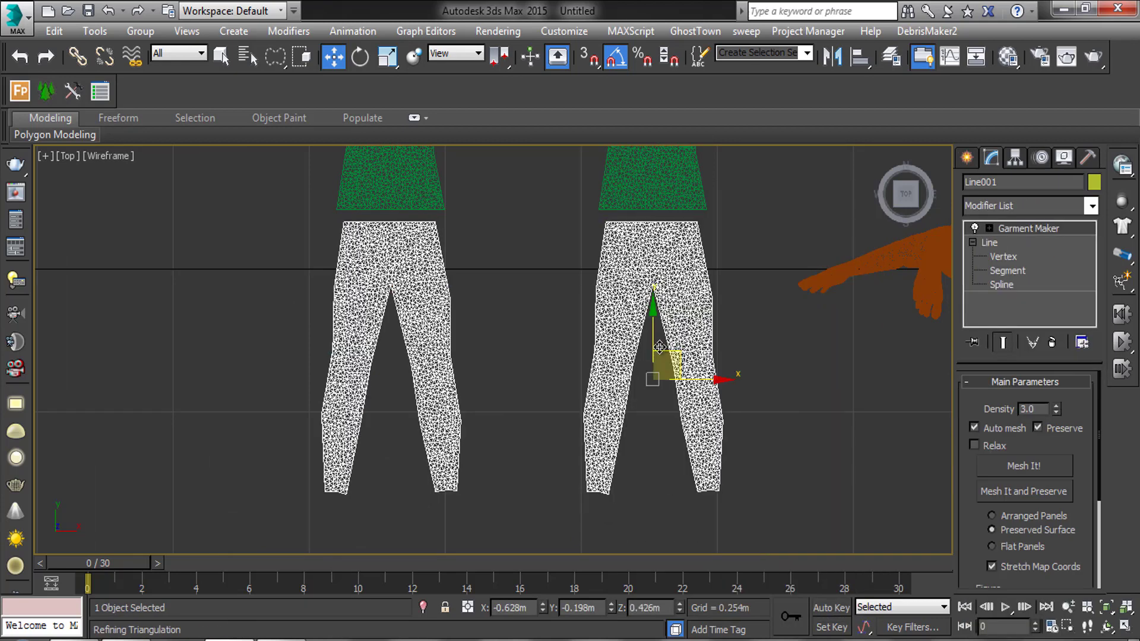
middle_drag(631, 352, 523, 417)
scroll(585, 409, down, 2)
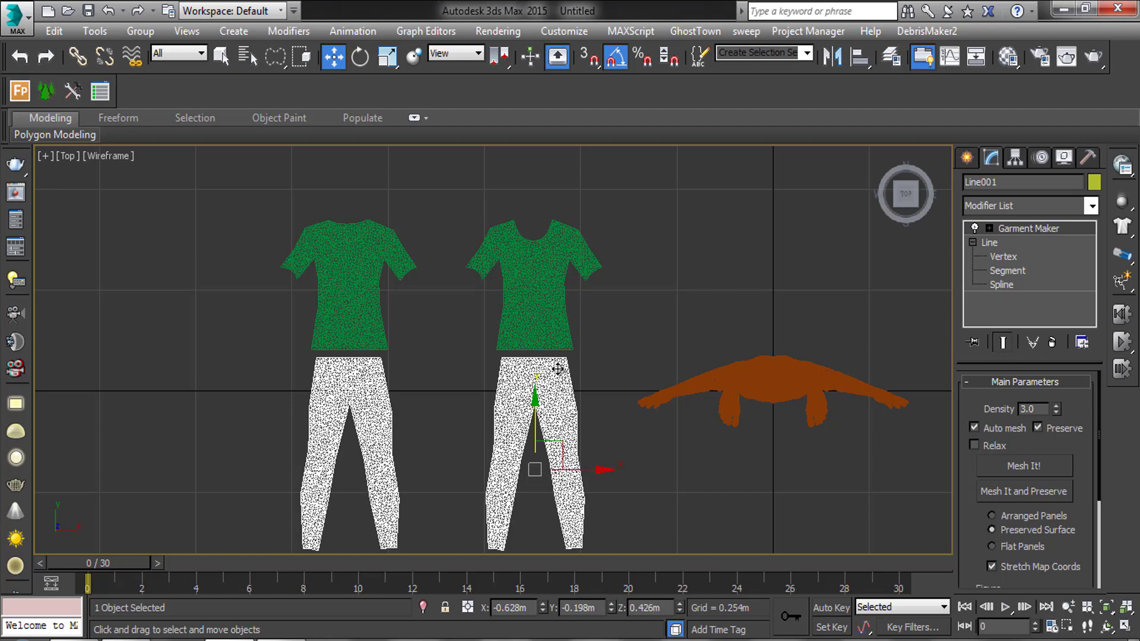
middle_drag(649, 397, 678, 399)
scroll(765, 387, down, 3)
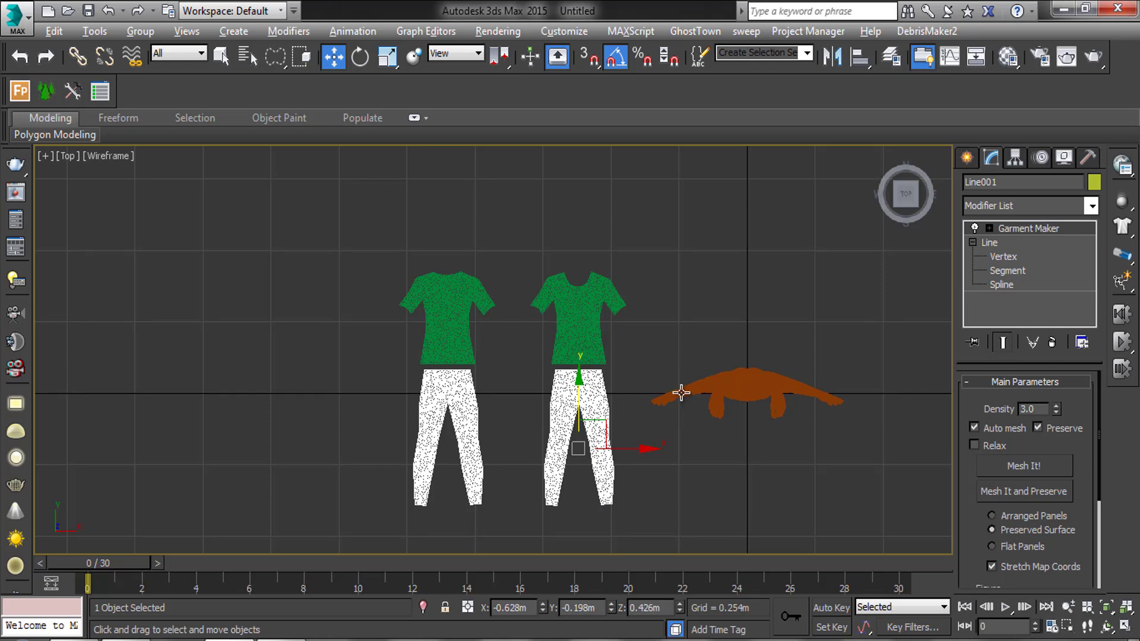
In the Perspective view, assign the Body model as the figure for the trousers' Garment Maker modifier.
key(alt+w)
right_click(696, 433)
key(alt+w)
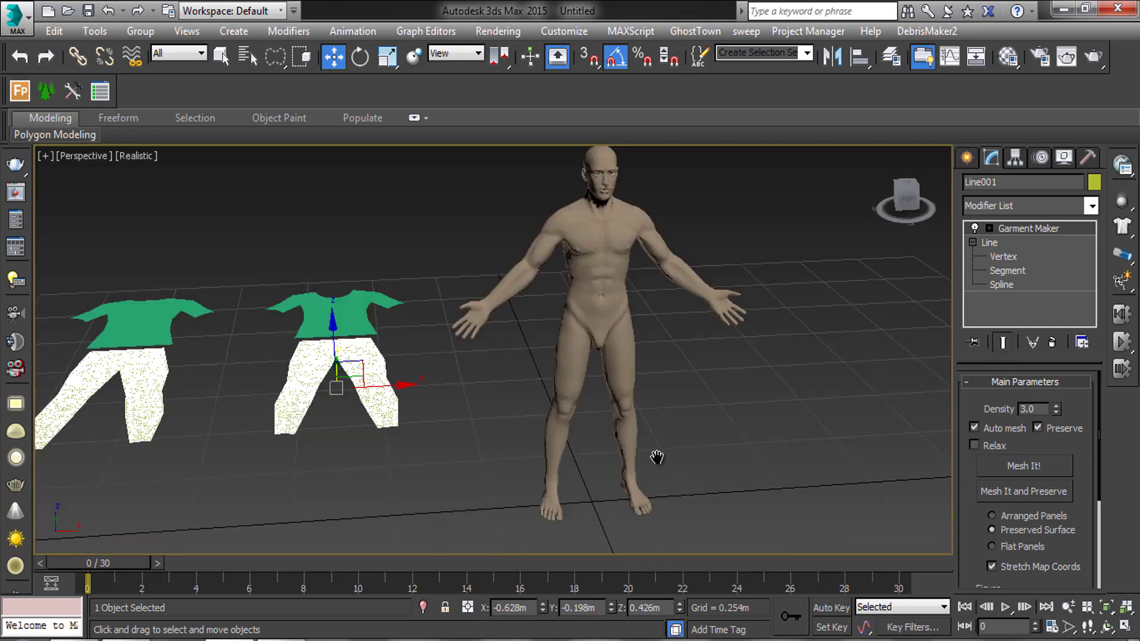
alt+middle_drag(626, 454, 593, 417)
click(544, 469)
scroll(580, 467, up, 3)
click(502, 394)
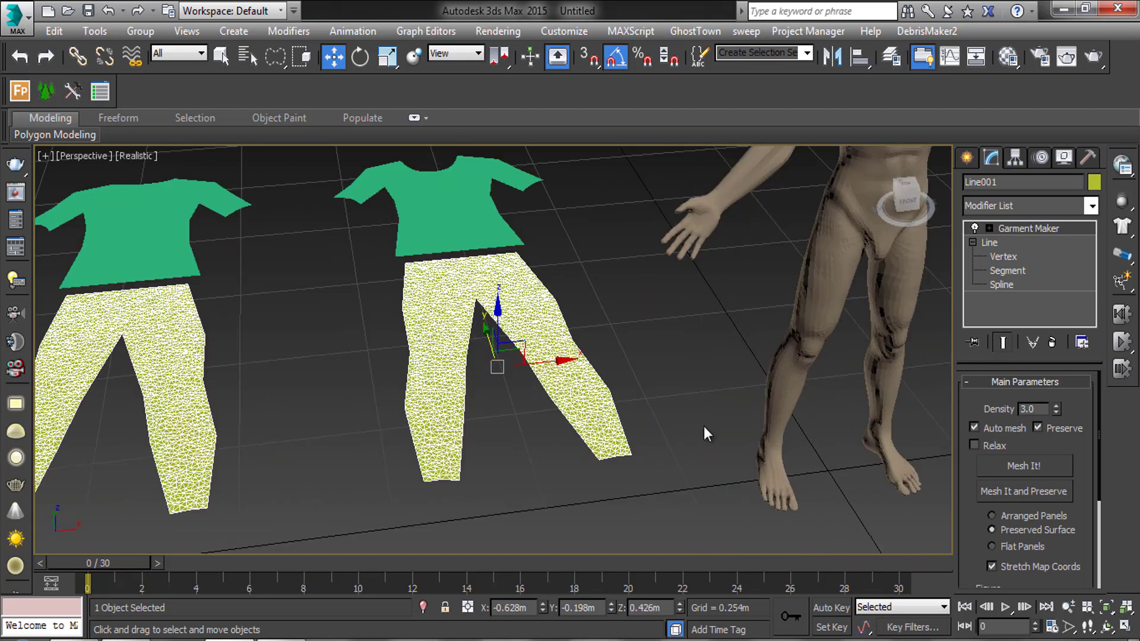
alt+middle_drag(703, 426, 773, 397)
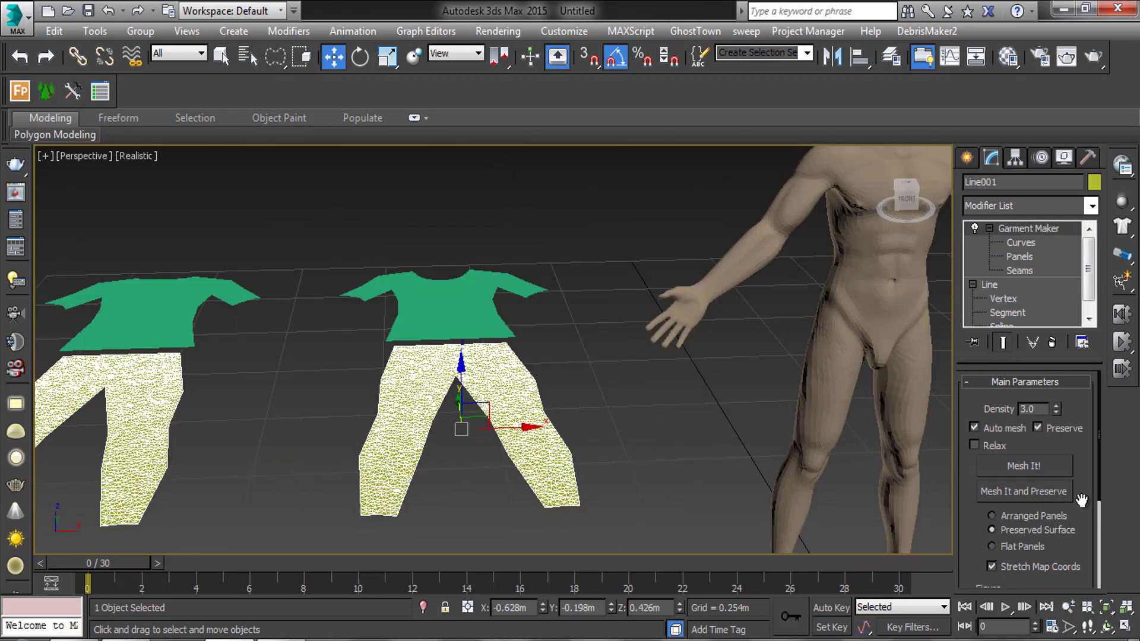
scroll(1081, 500, down, 5)
click(1032, 472)
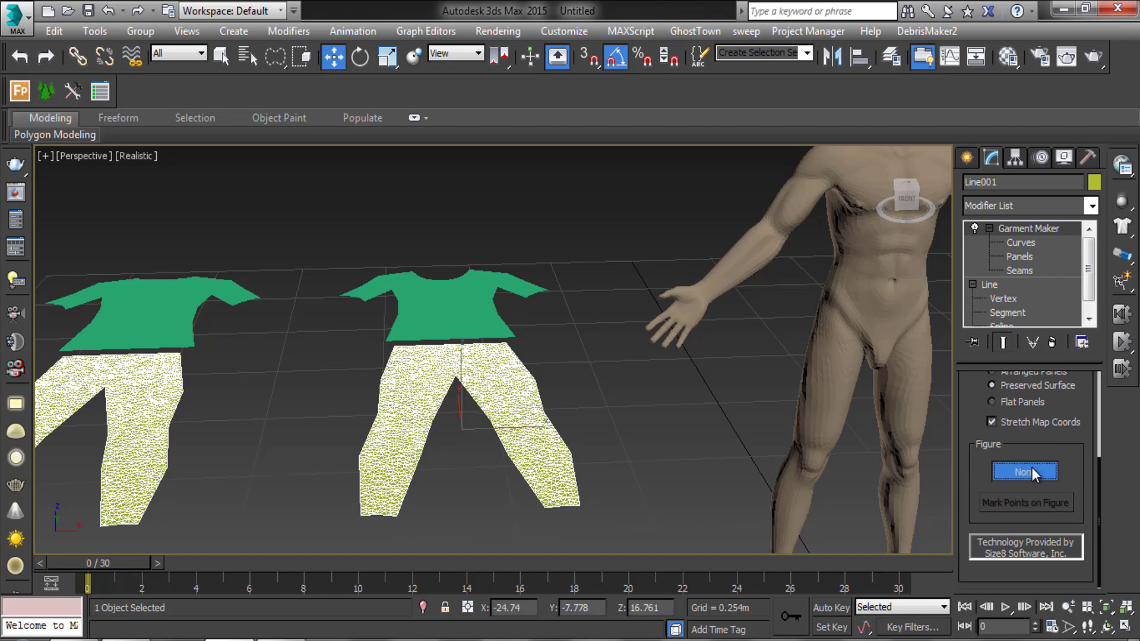
click(871, 310)
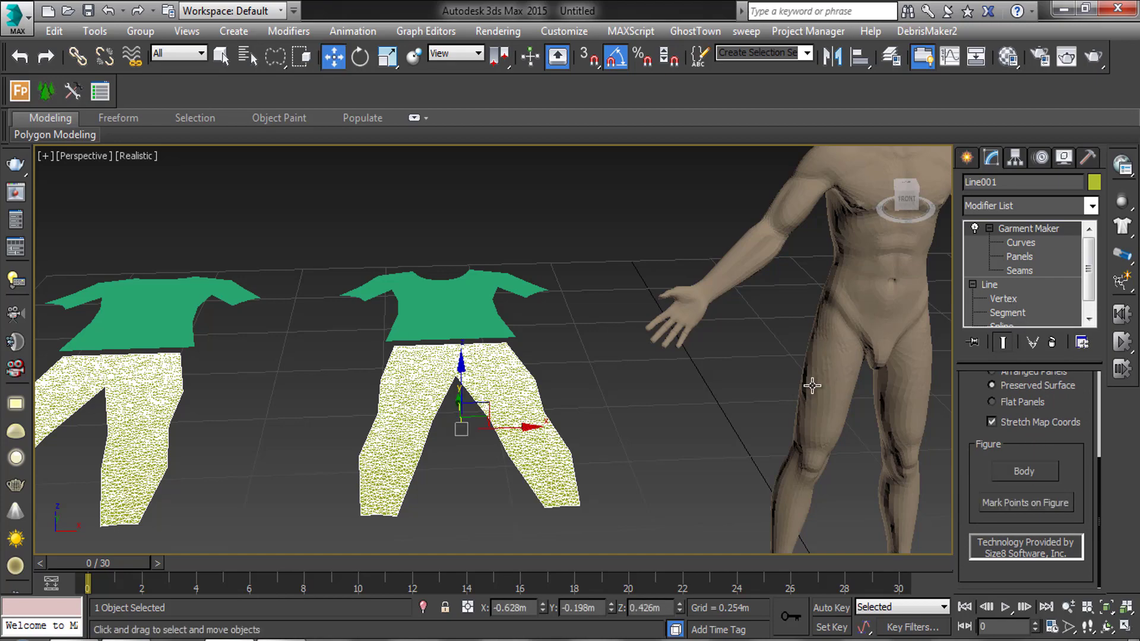
Mark the figure points on the body's chest, crotch, neck, shoulders and wrists in the Front view.
middle_drag(757, 412, 673, 431)
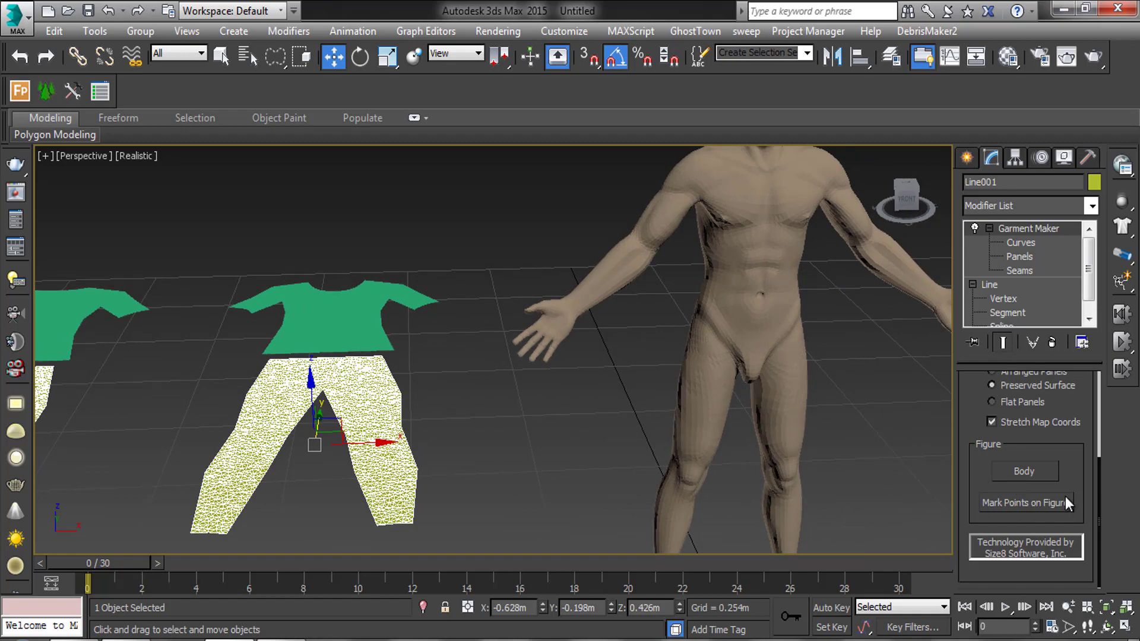
click(1025, 503)
middle_drag(497, 397, 516, 439)
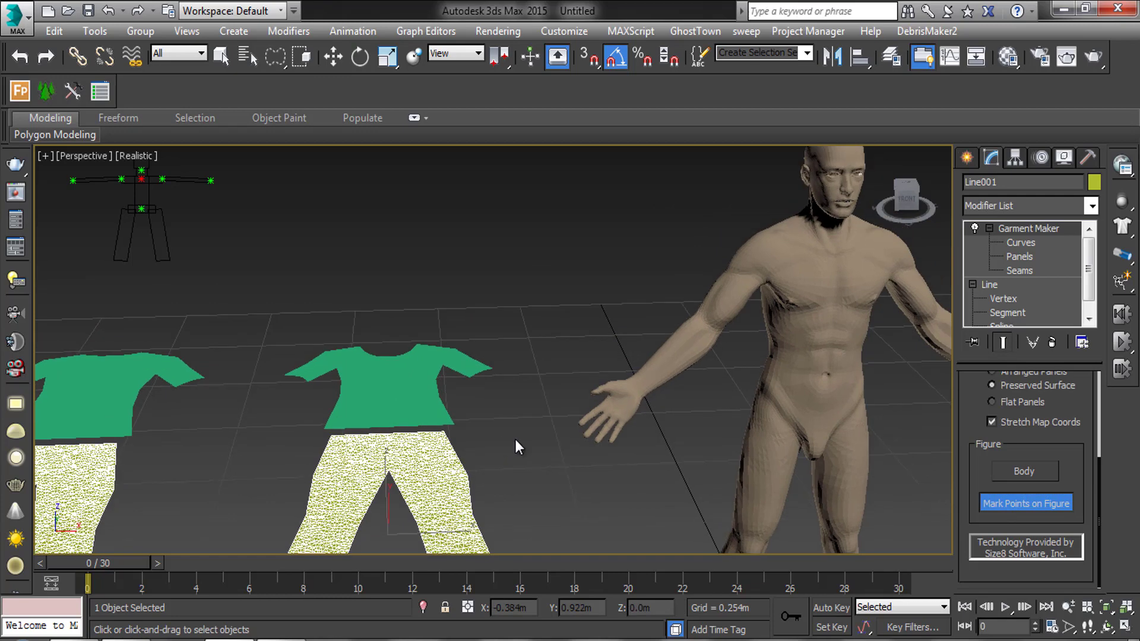
scroll(567, 438, down, 2)
key(alt+w)
alt+middle_drag(641, 264, 651, 257)
key(f)
key(alt+w)
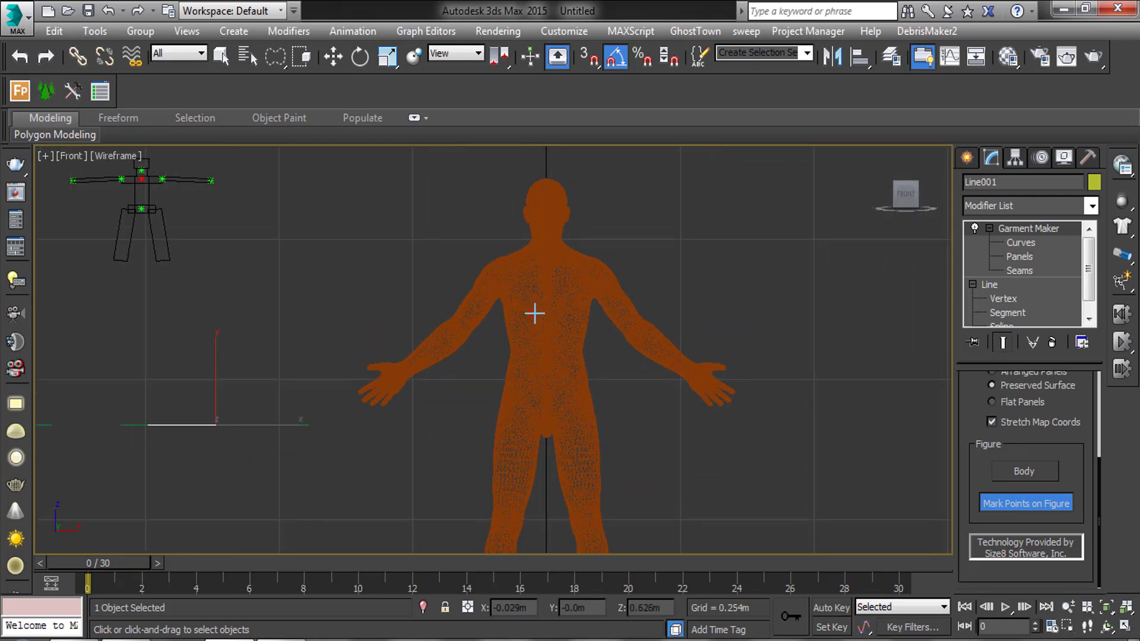
click(544, 310)
click(544, 422)
click(545, 426)
click(544, 246)
click(482, 292)
click(607, 294)
click(405, 369)
click(687, 366)
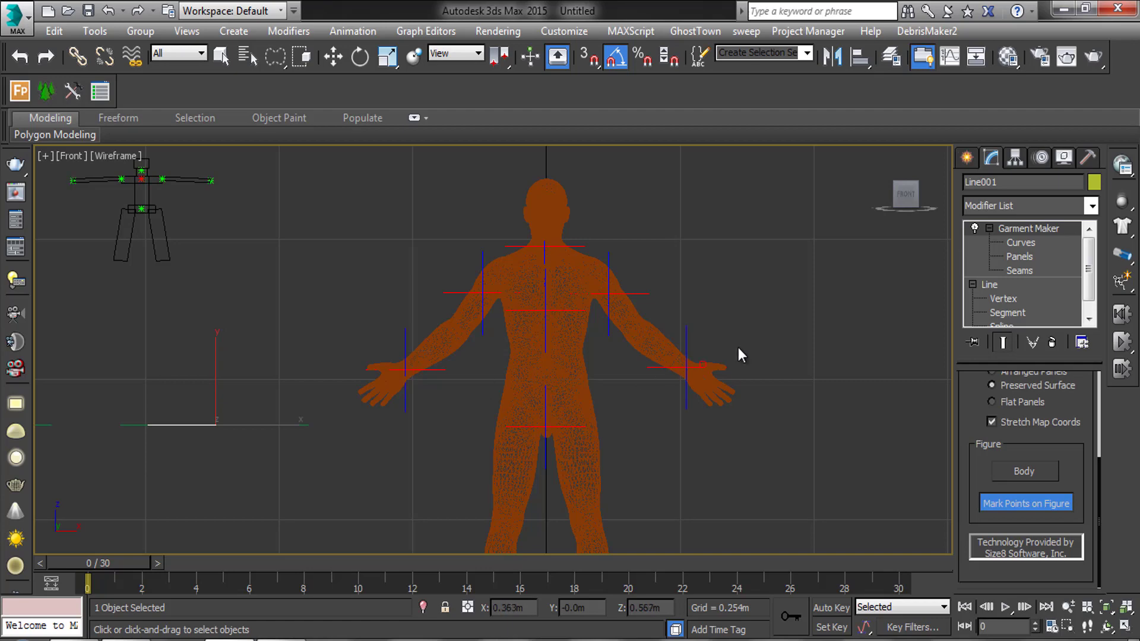
scroll(677, 339, down, 3)
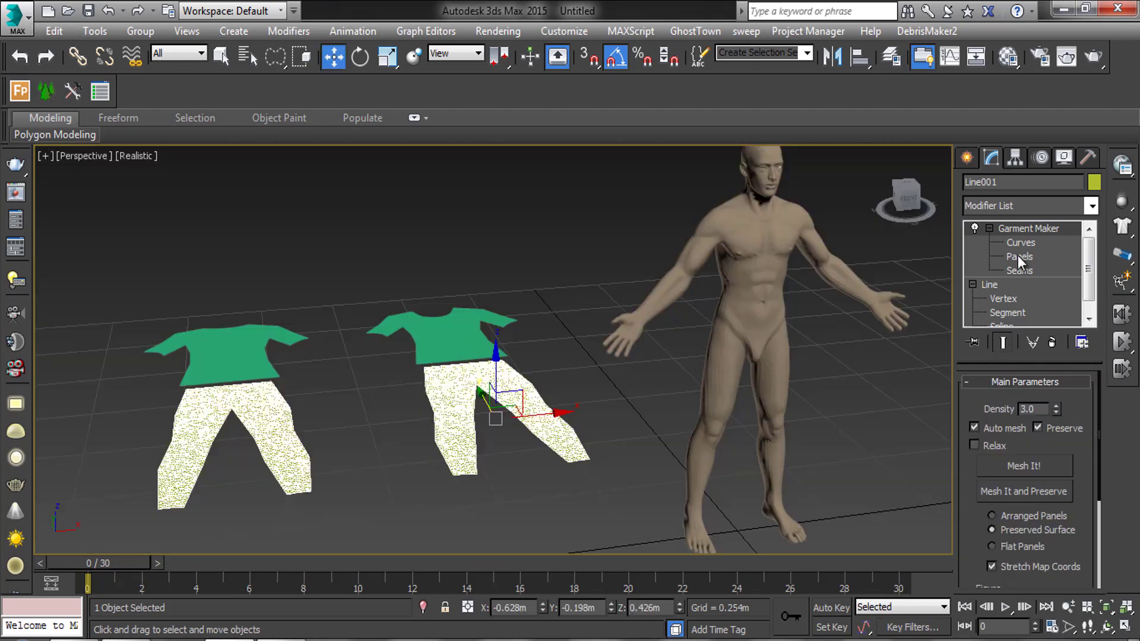
Select the right-hand trouser panel at the Panels level and place it at the Front Center position of the figure.
click(1017, 255)
scroll(1081, 383, down, 1)
scroll(1082, 383, down, 3)
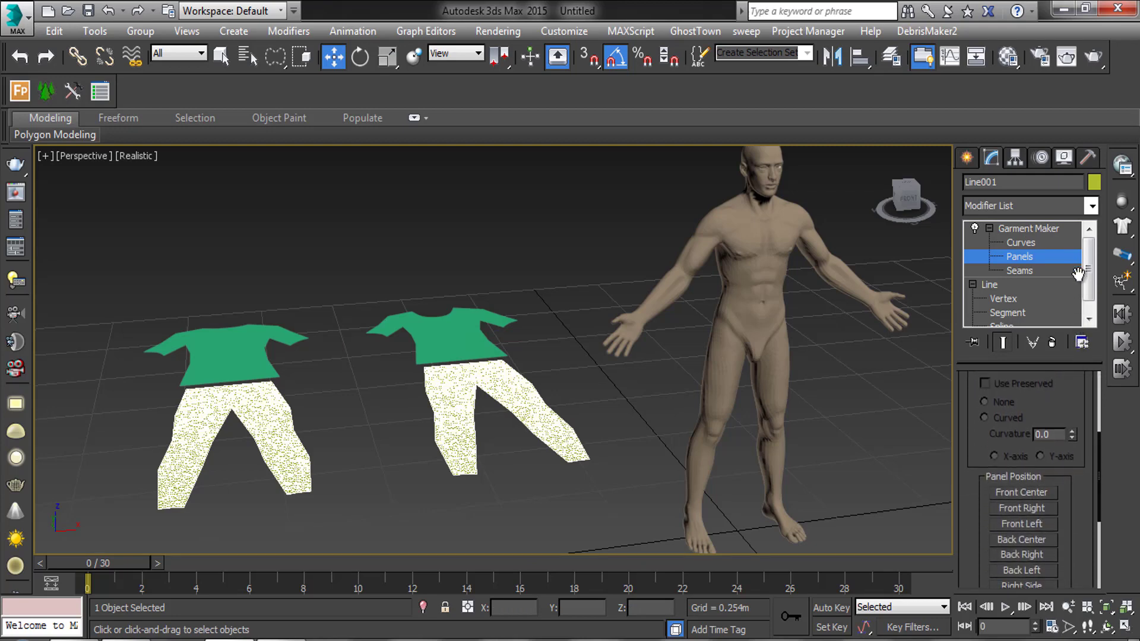
click(531, 392)
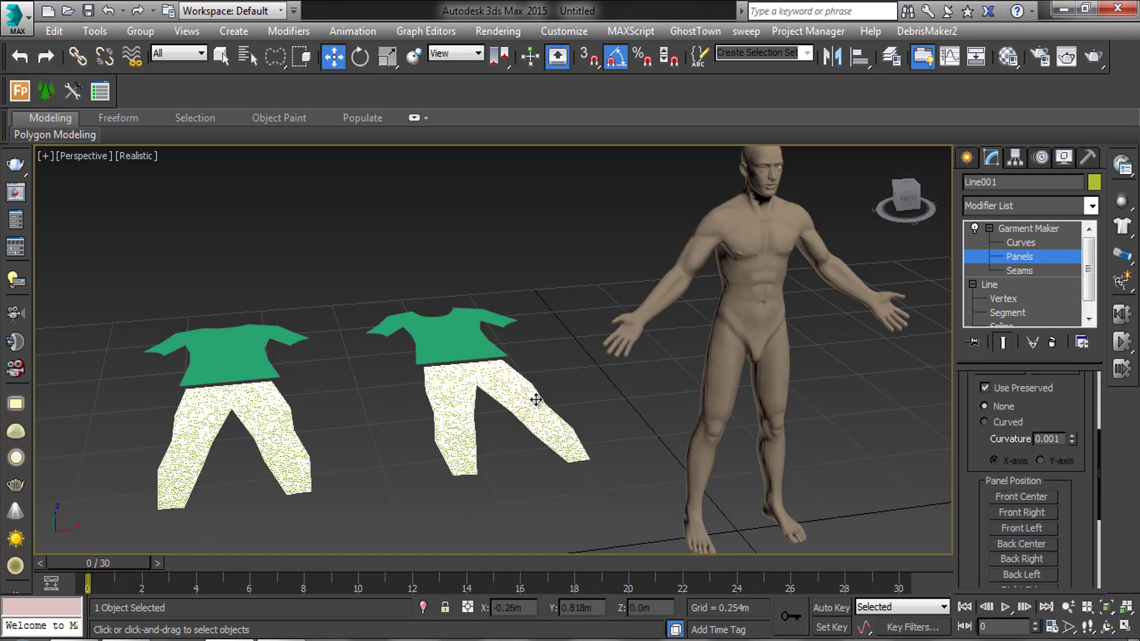
drag(1063, 416, 1060, 337)
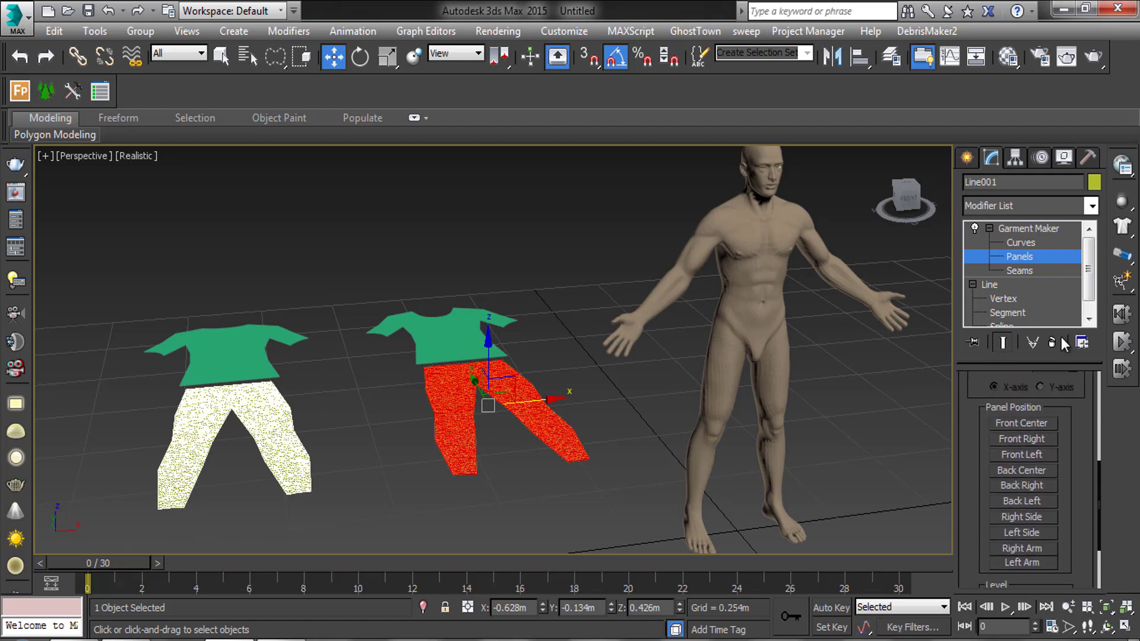
click(1016, 421)
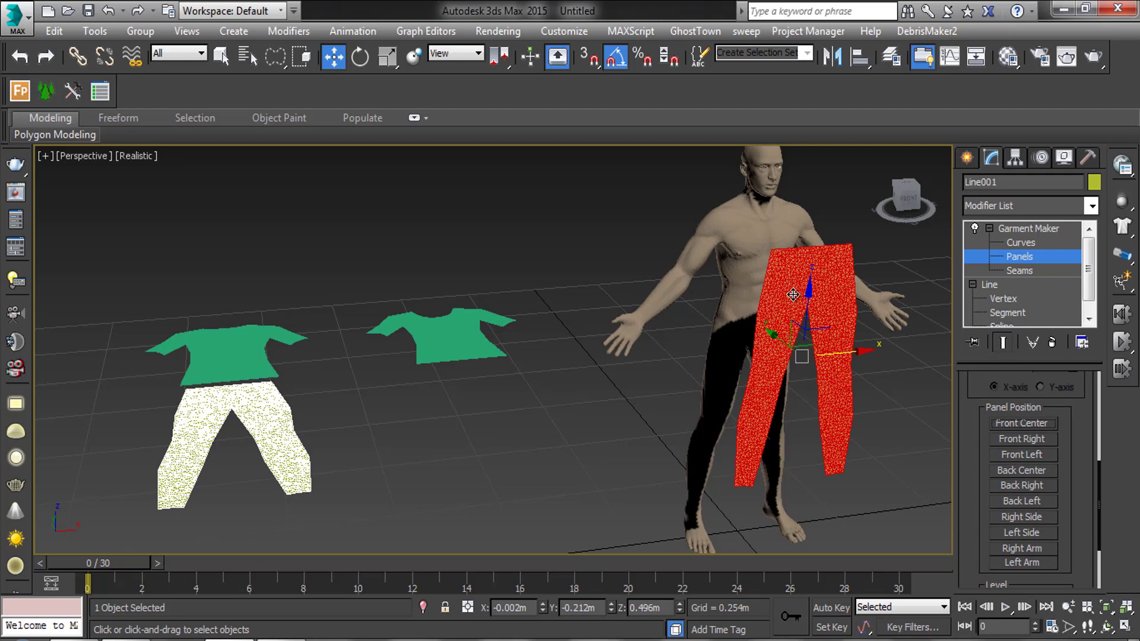
Lower the front trouser panel to about Z 0.286 m in the Front view so it spans from waist to ankles.
key(alt+w)
right_click(763, 261)
key(alt+w)
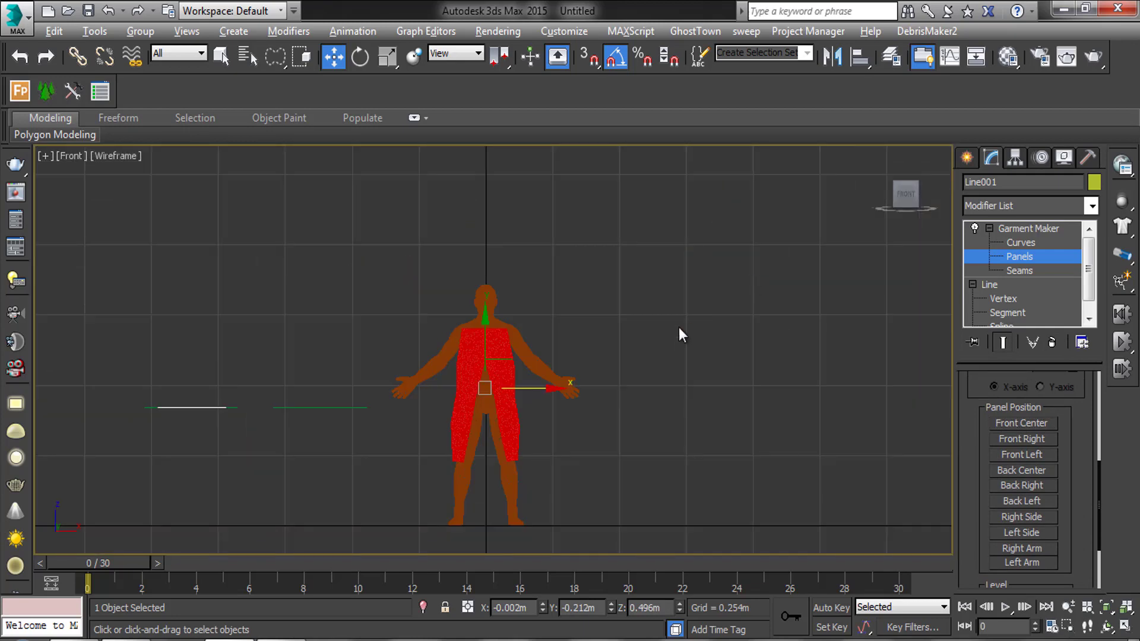
middle_drag(679, 326, 786, 264)
scroll(628, 342, up, 3)
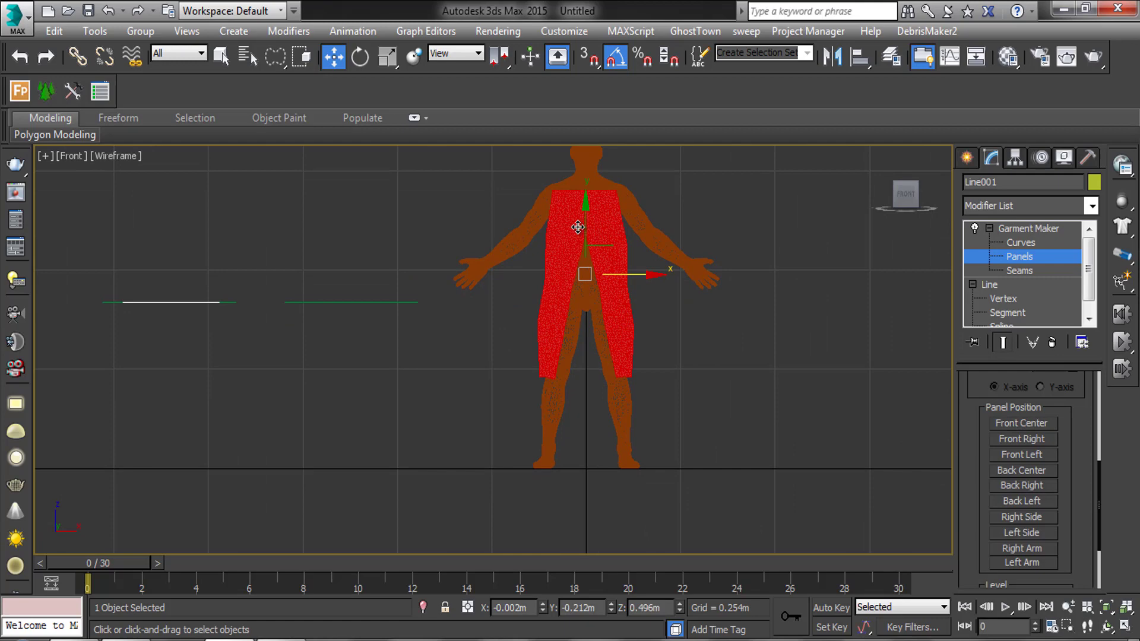
drag(584, 231, 537, 352)
scroll(582, 368, up, 3)
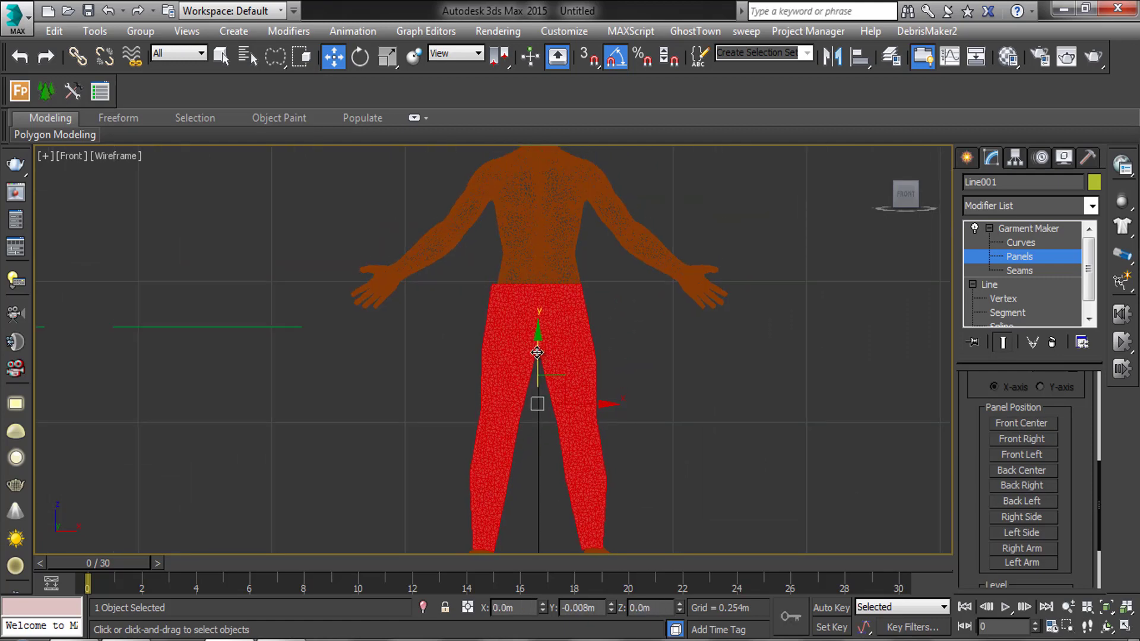
middle_drag(613, 367, 633, 279)
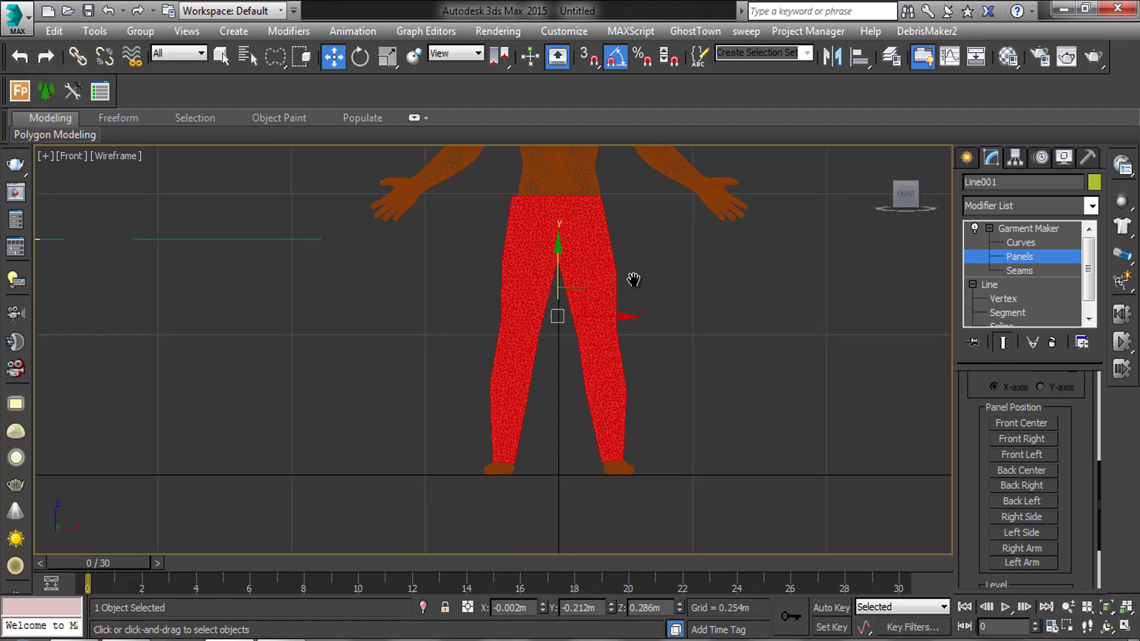
key(alt+w)
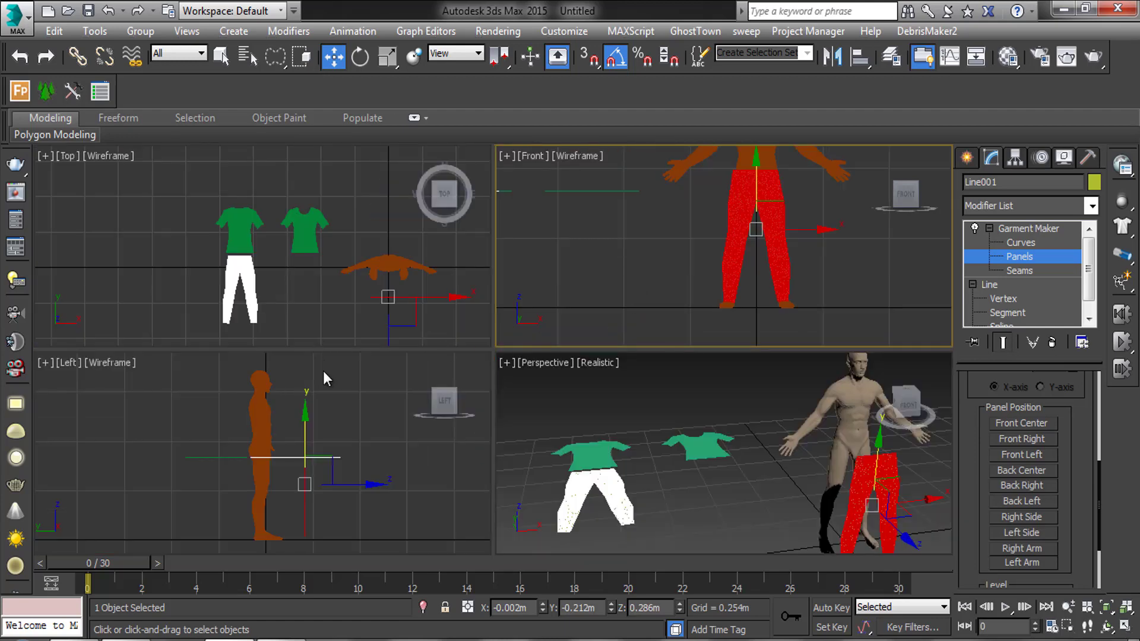
Select the remaining trouser panel and place it at the Back Center position of the figure.
right_click(580, 492)
click(580, 492)
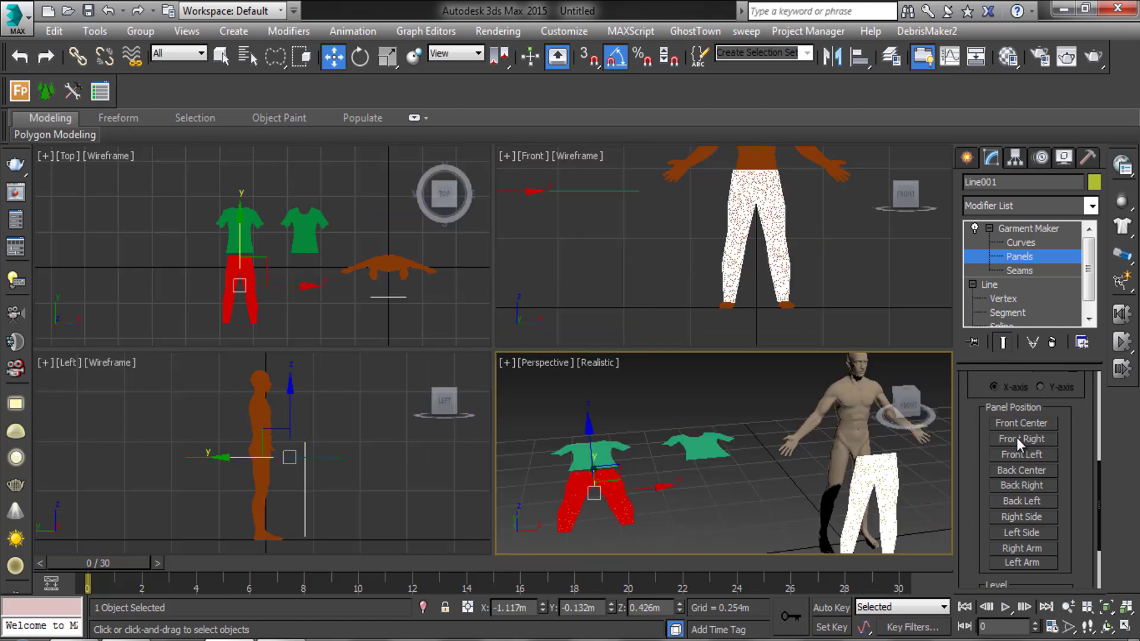
click(1021, 469)
Lower the back trouser panel to about Z 0.288 m in the Front view to align it with the front panel.
right_click(768, 245)
key(alt+w)
key(z)
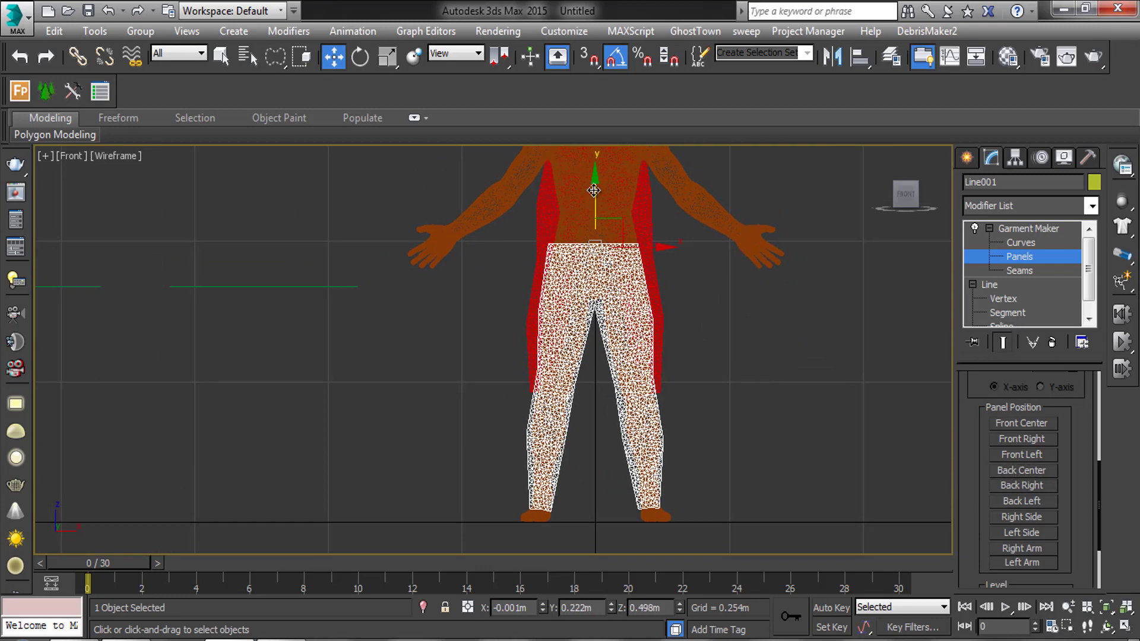
drag(596, 220, 598, 320)
key(alt+w)
Enter the Seams level of the trousers' Garment Maker modifier in the Perspective view.
right_click(914, 458)
key(alt+w)
alt+middle_drag(856, 449, 700, 415)
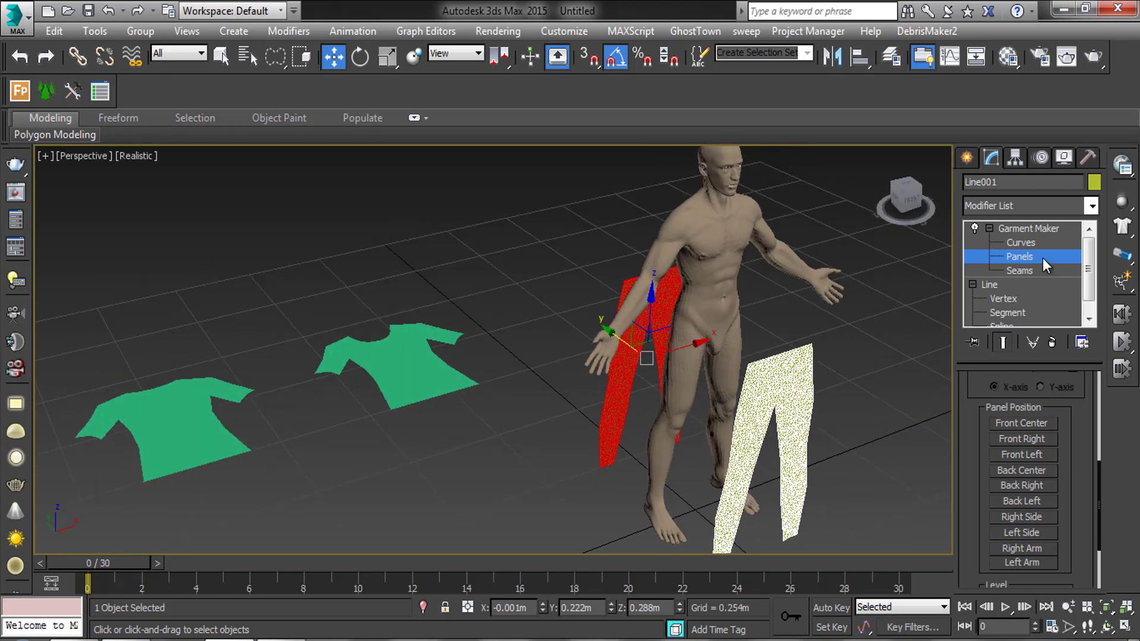
click(1041, 269)
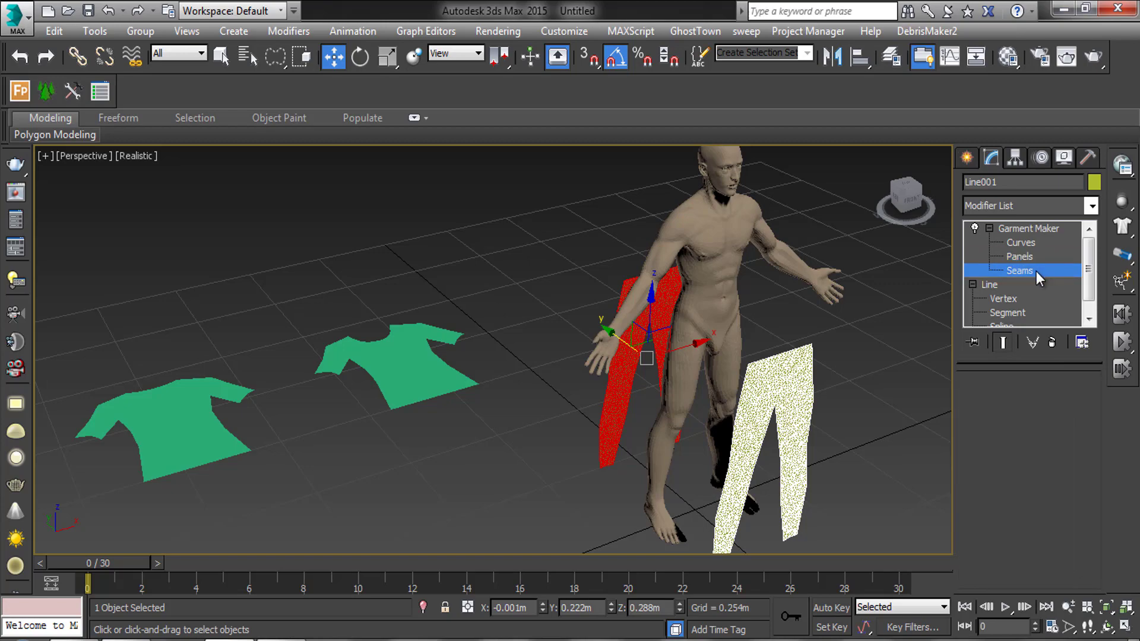
middle_drag(683, 358, 651, 323)
scroll(580, 362, up, 4)
drag(1083, 415, 1080, 446)
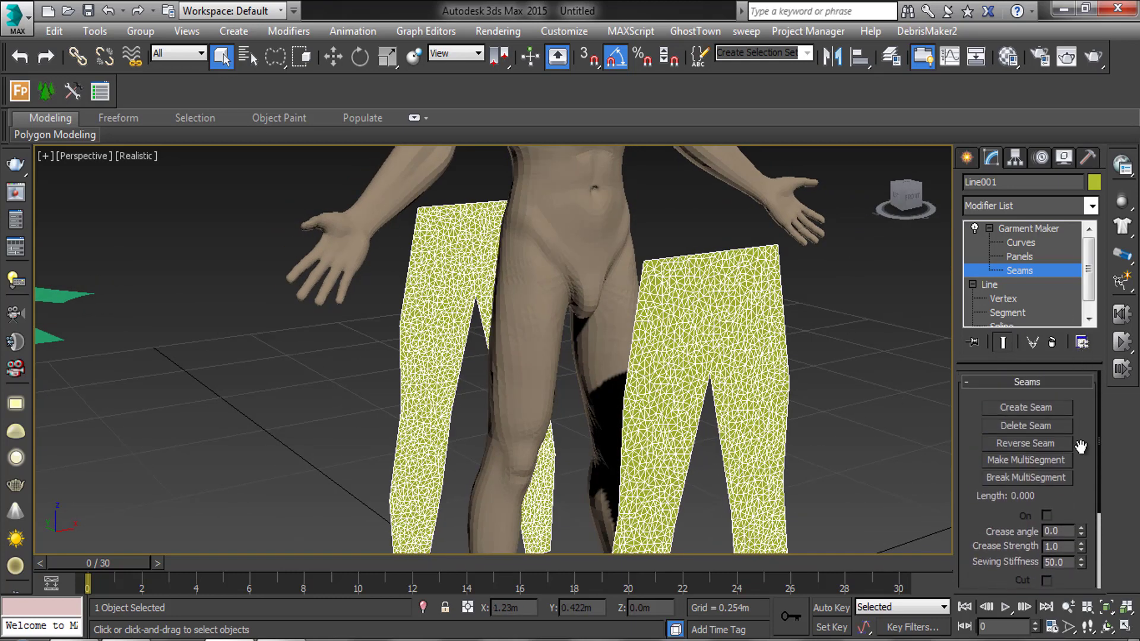
Try to create a seam between the upper outer edges of the front and back trouser panels on the body's right side.
click(638, 300)
click(412, 270)
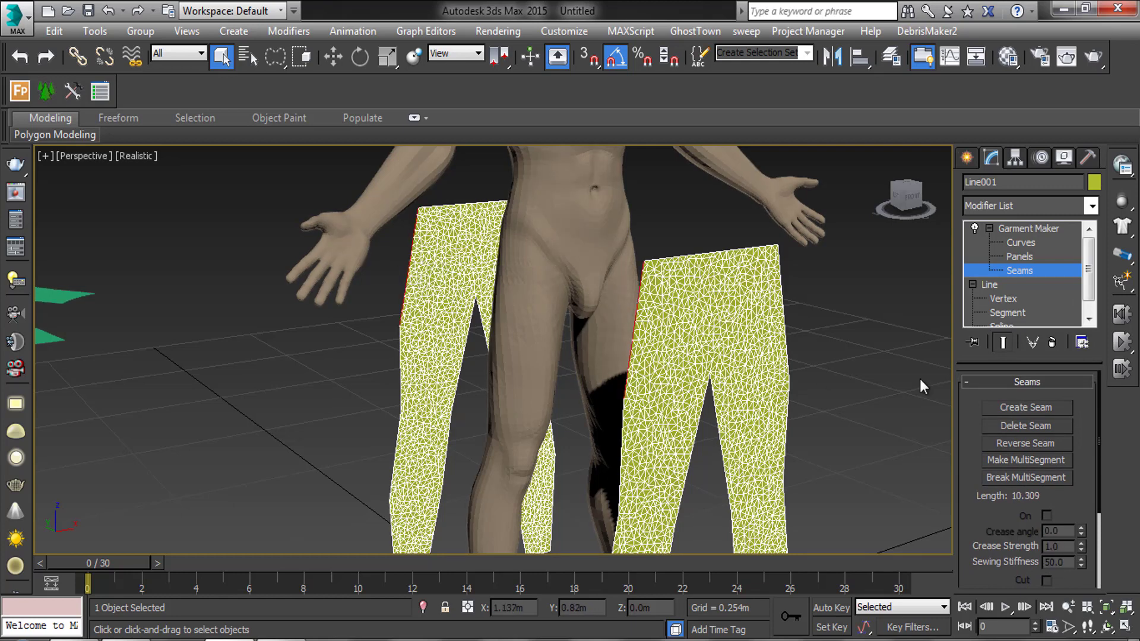
click(1021, 406)
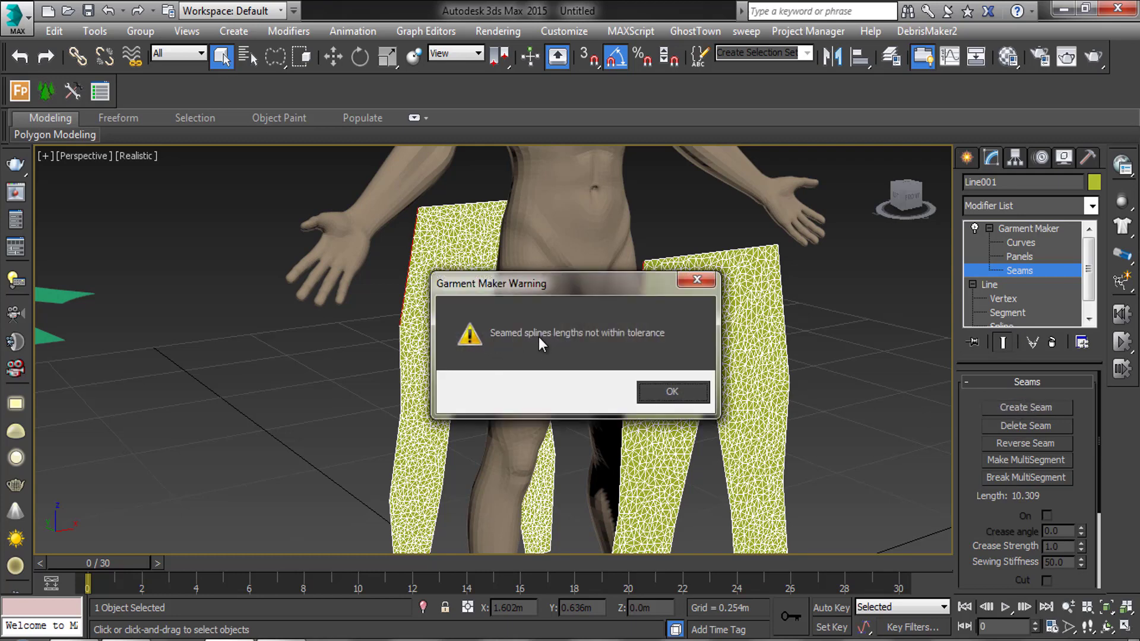
click(664, 389)
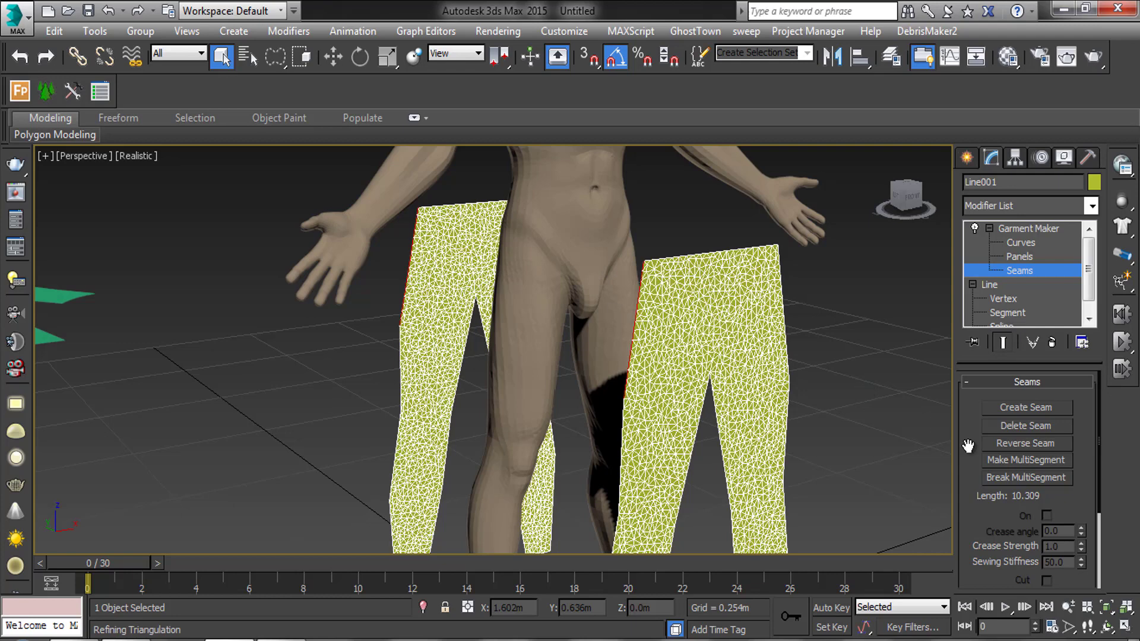
Set the seam tolerance to 0.5.
drag(1069, 484, 1076, 355)
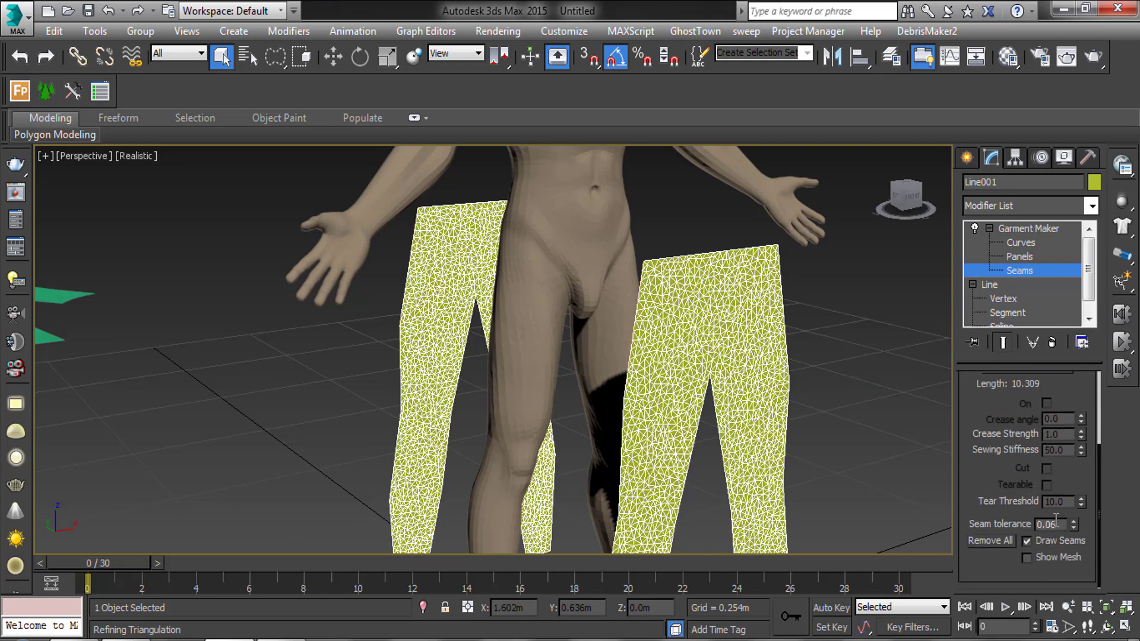
drag(1065, 524, 1048, 524)
text(5)
key(Return)
Create a seam between the upper outer edges of the front and back panels on the body's right side.
click(633, 321)
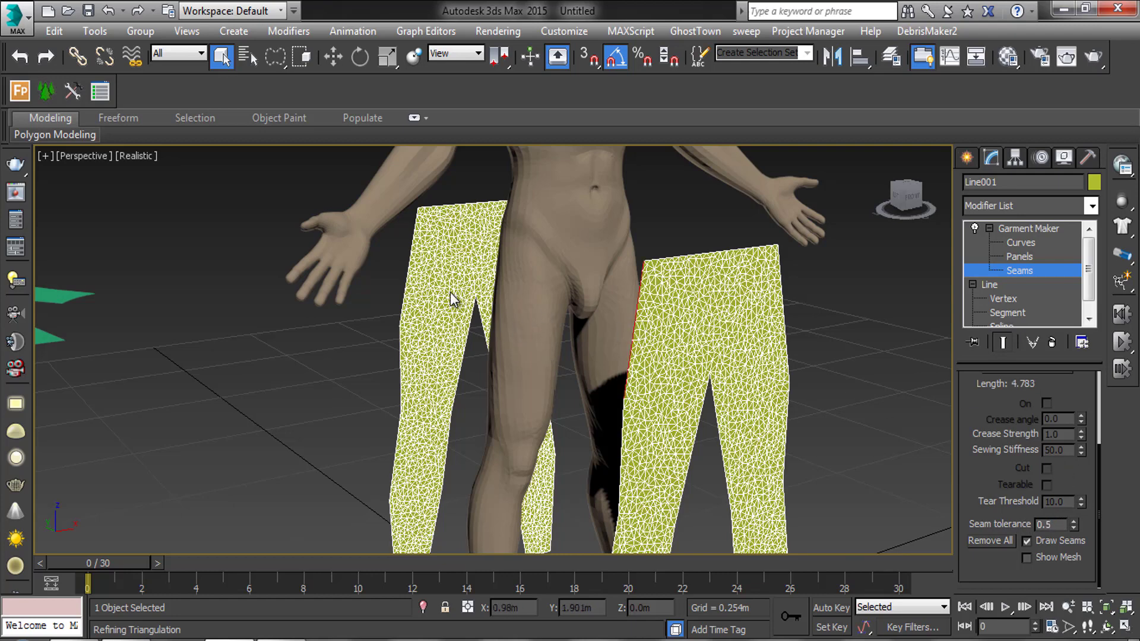
click(407, 278)
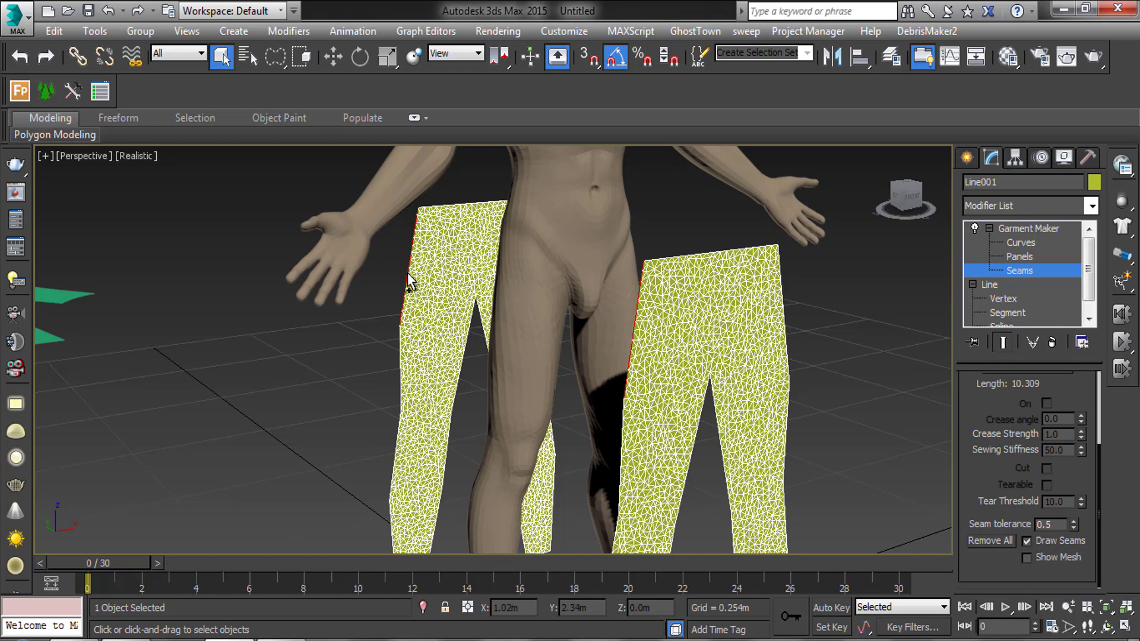
scroll(1005, 418, up, 4)
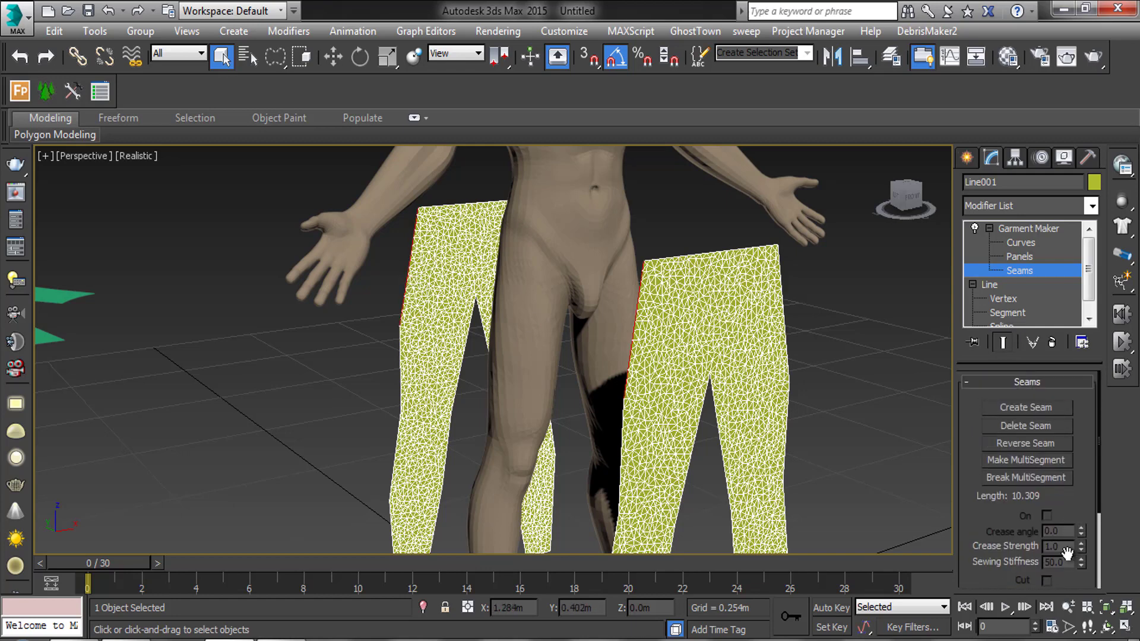
click(1046, 406)
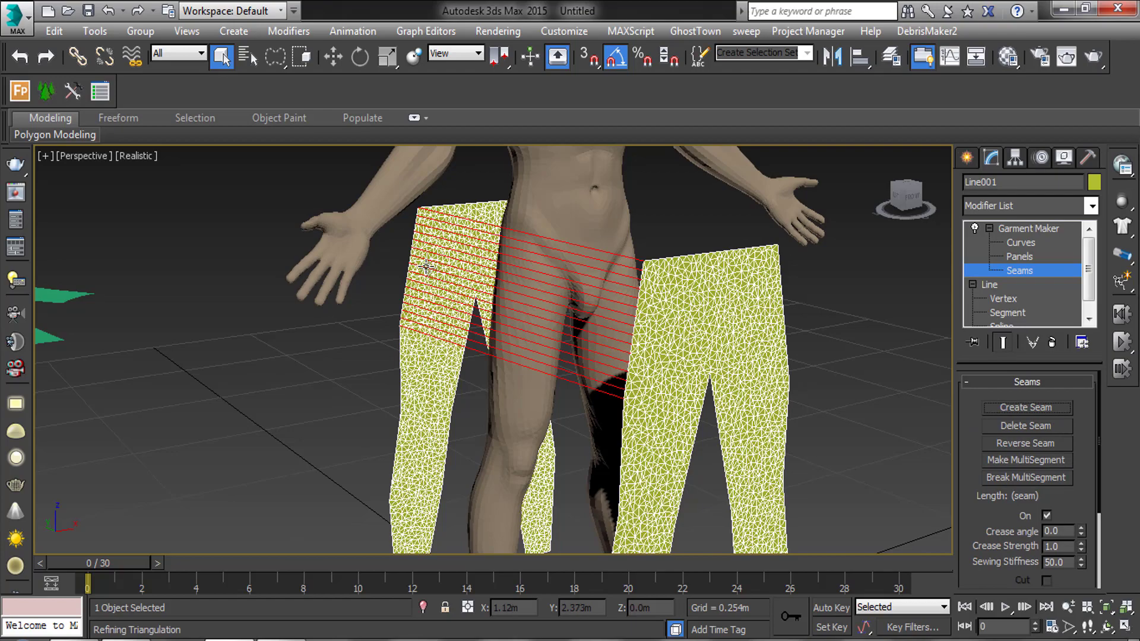
Create seams between the matching outer edges of the front and back panels down the body's left side, starting at the waist.
alt+middle_drag(528, 293, 518, 356)
ctrl+click(647, 285)
click(1026, 407)
alt+middle_drag(616, 415, 617, 356)
click(502, 350)
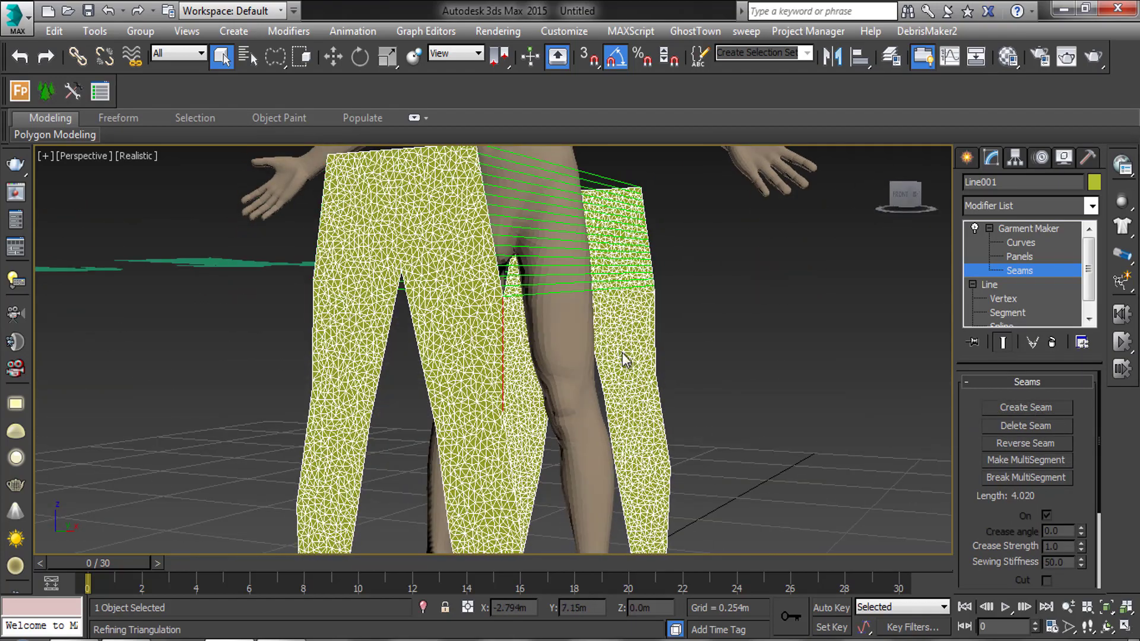
ctrl+click(654, 350)
click(1026, 407)
middle_drag(522, 404, 509, 287)
click(509, 288)
click(515, 404)
ctrl+click(666, 395)
click(1003, 407)
Create seams between the matching inner leg edges of the front and back trouser panels.
alt+middle_drag(534, 415, 683, 434)
click(683, 433)
ctrl+click(592, 424)
middle_drag(623, 386, 591, 445)
click(631, 380)
ctrl+click(584, 403)
click(1025, 408)
middle_drag(581, 318, 713, 403)
click(1026, 407)
click(564, 255)
click(1026, 407)
ctrl+click(592, 350)
click(1042, 408)
click(543, 414)
ctrl+click(581, 416)
click(1006, 410)
Seam the remaining outer leg edges of the front and back panels on the body's right side.
click(644, 469)
ctrl+click(475, 395)
click(1025, 407)
middle_drag(623, 299, 654, 350)
click(647, 403)
ctrl+click(469, 415)
click(1005, 407)
scroll(635, 416, down, 2)
click(739, 381)
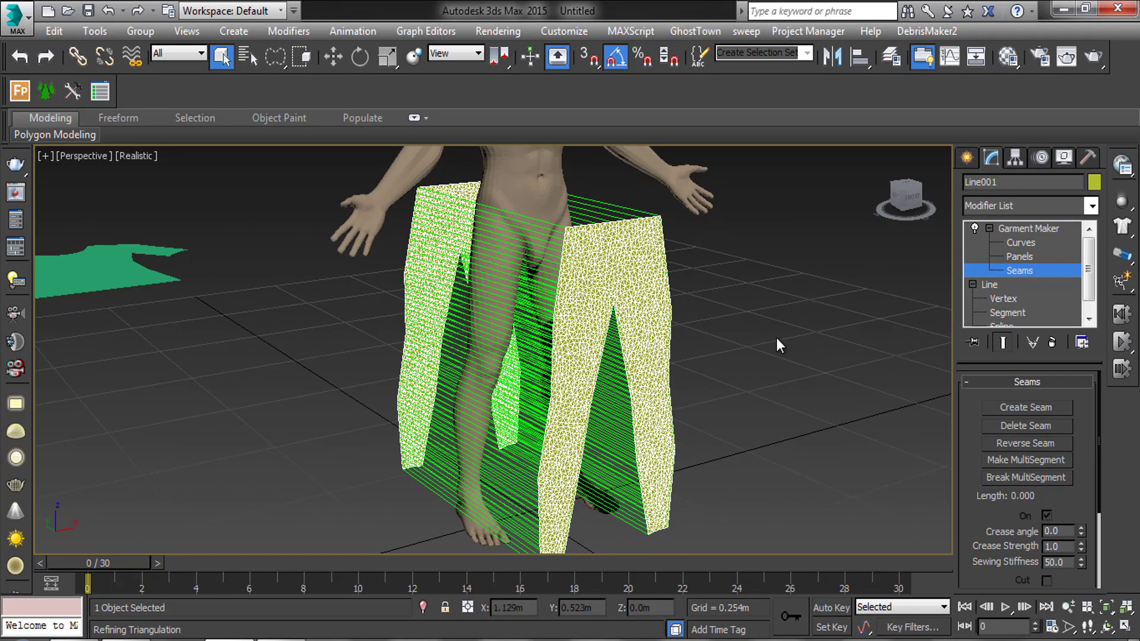
Leave the Seams level, collapse the modifier stack entries and add a Cloth modifier to the trousers.
click(1022, 270)
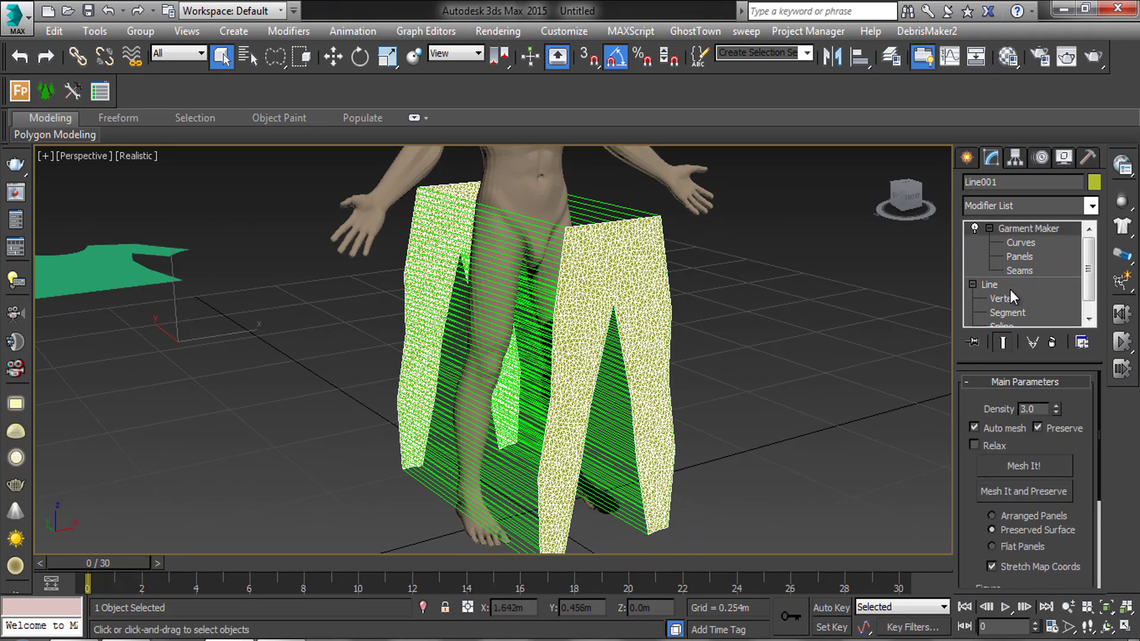
click(989, 229)
click(972, 243)
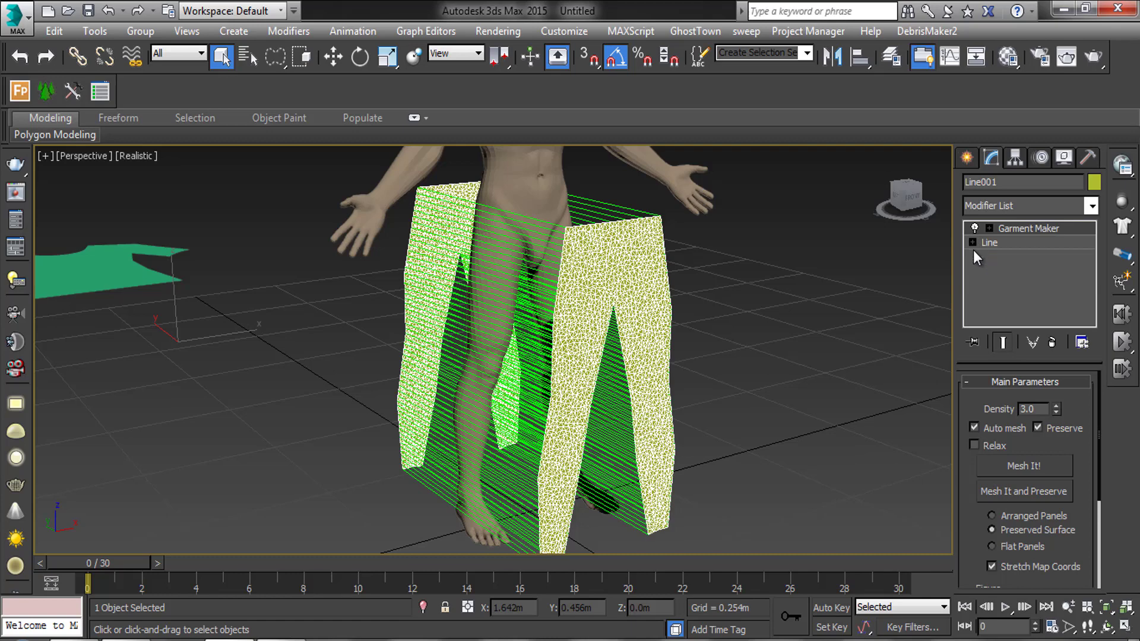
click(1059, 211)
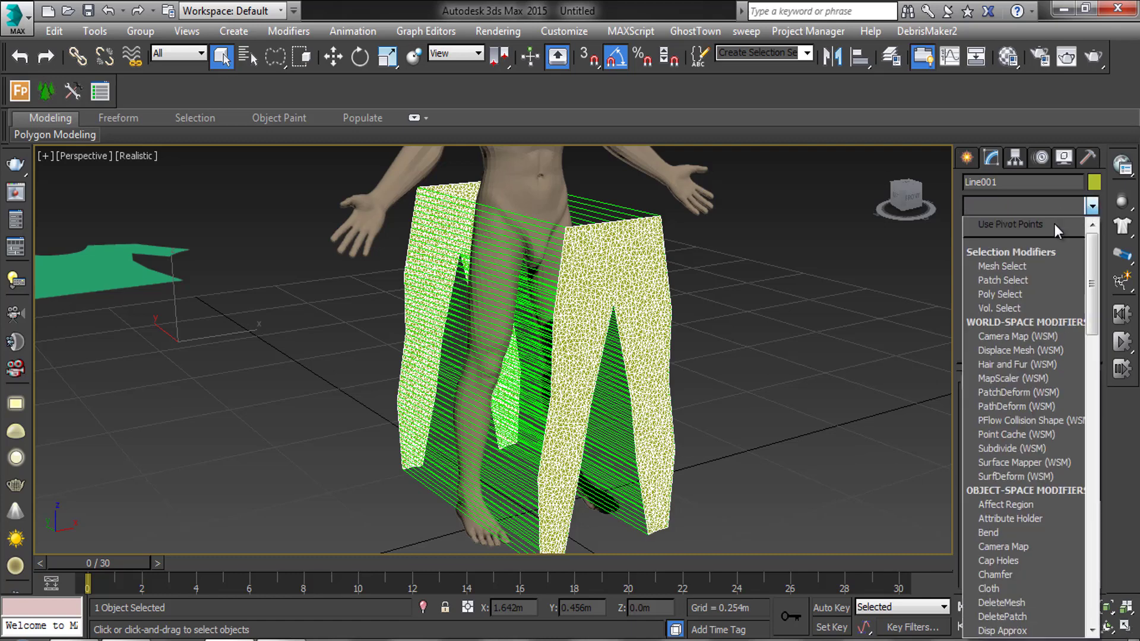
scroll(1042, 240, down, 3)
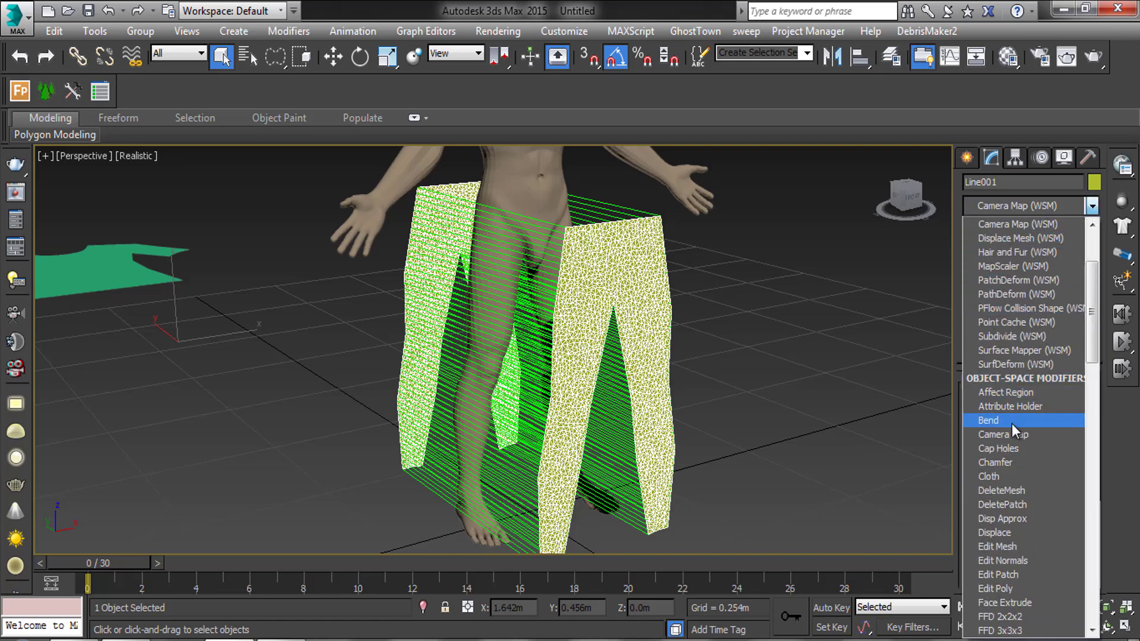
click(994, 472)
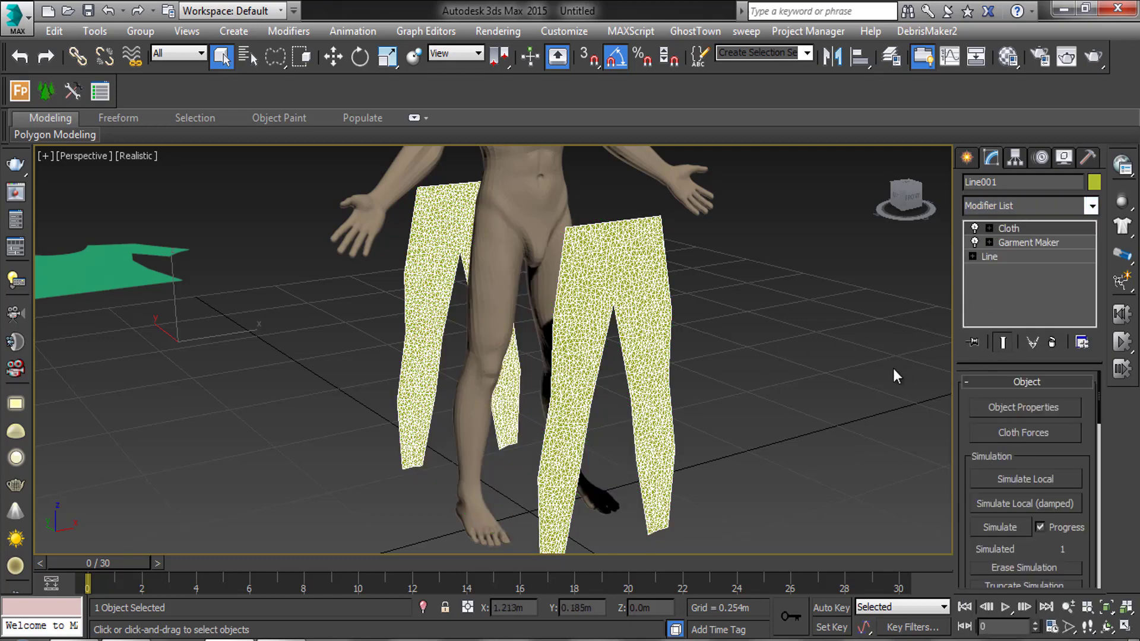
Define Line001 as Cloth in the Cloth modifier's object properties, using the Spandex preset.
middle_drag(701, 363, 689, 380)
scroll(688, 381, down, 4)
scroll(673, 380, up, 3)
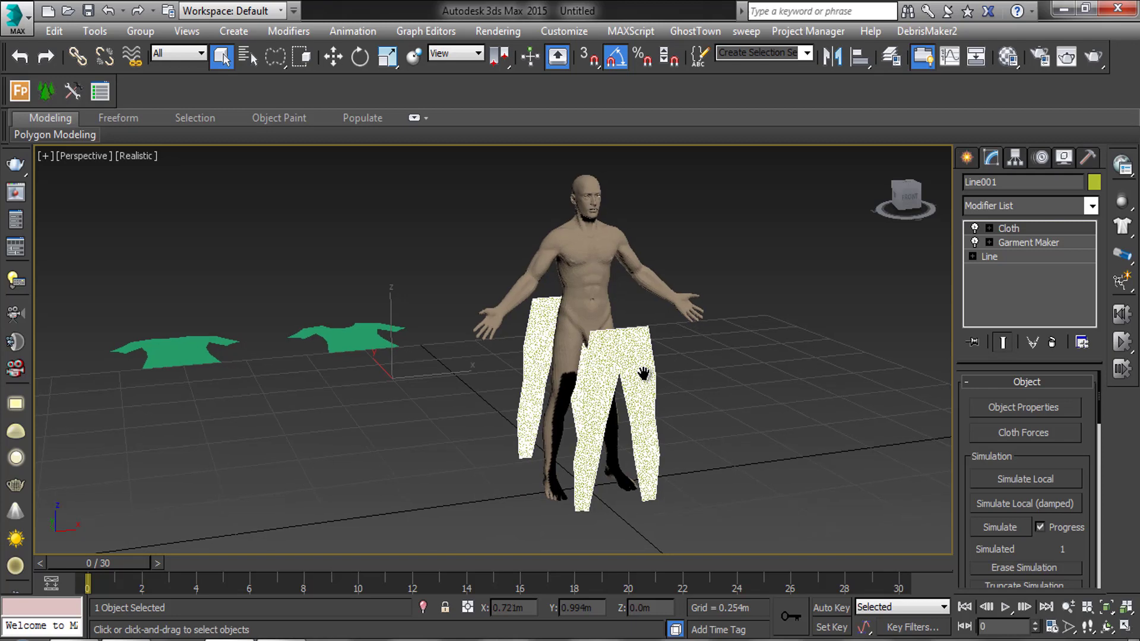
scroll(646, 373, up, 3)
click(1046, 407)
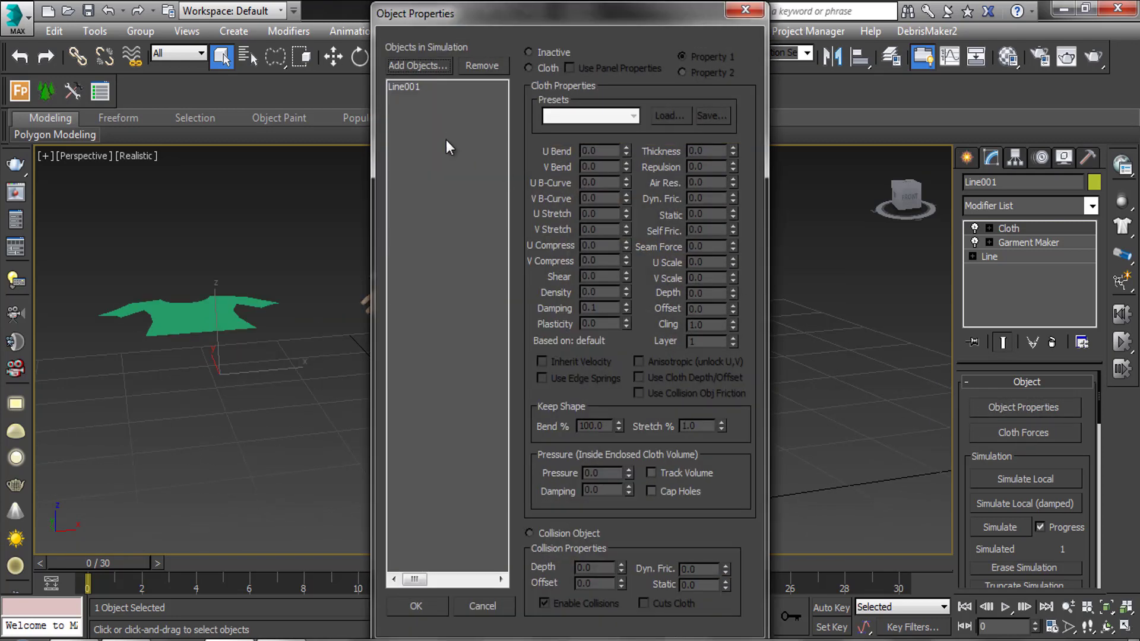
click(419, 88)
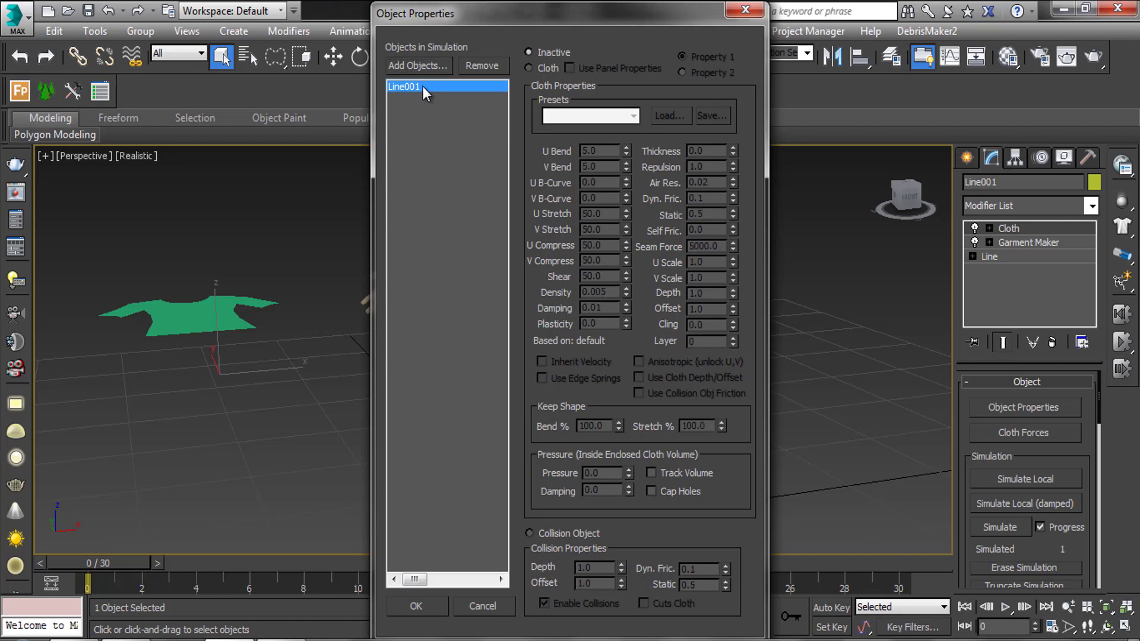
click(528, 68)
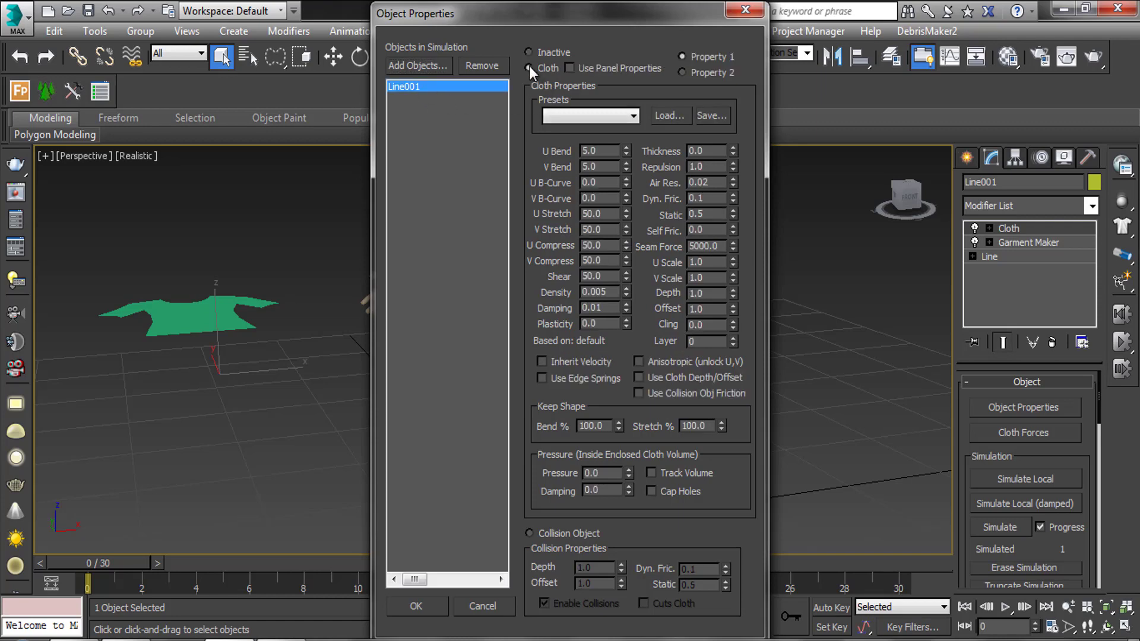
click(580, 112)
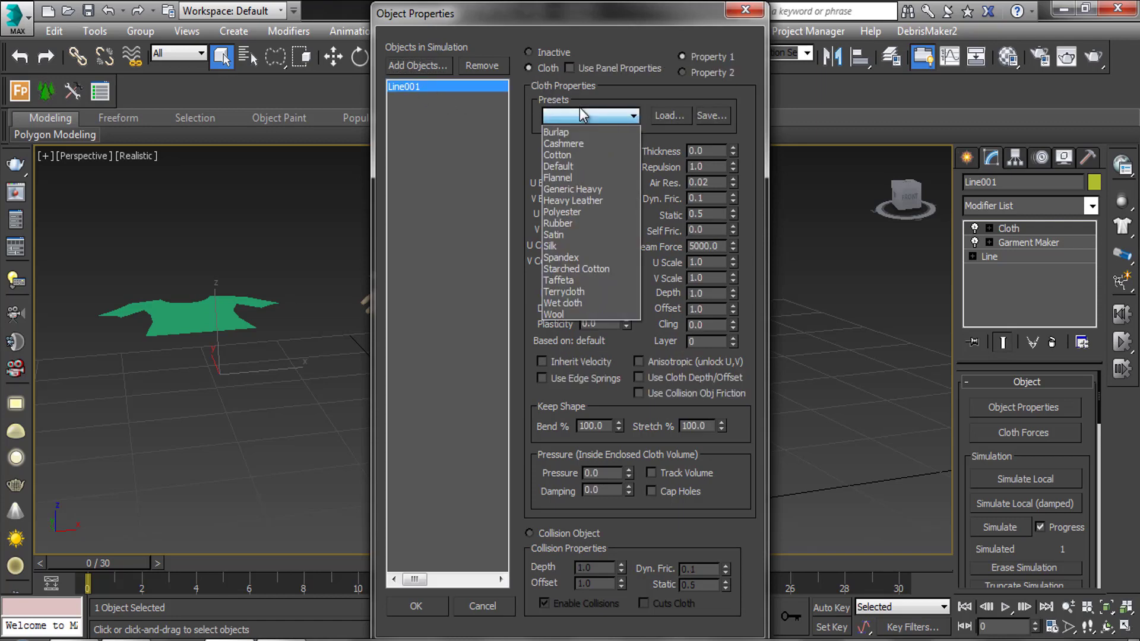
click(564, 259)
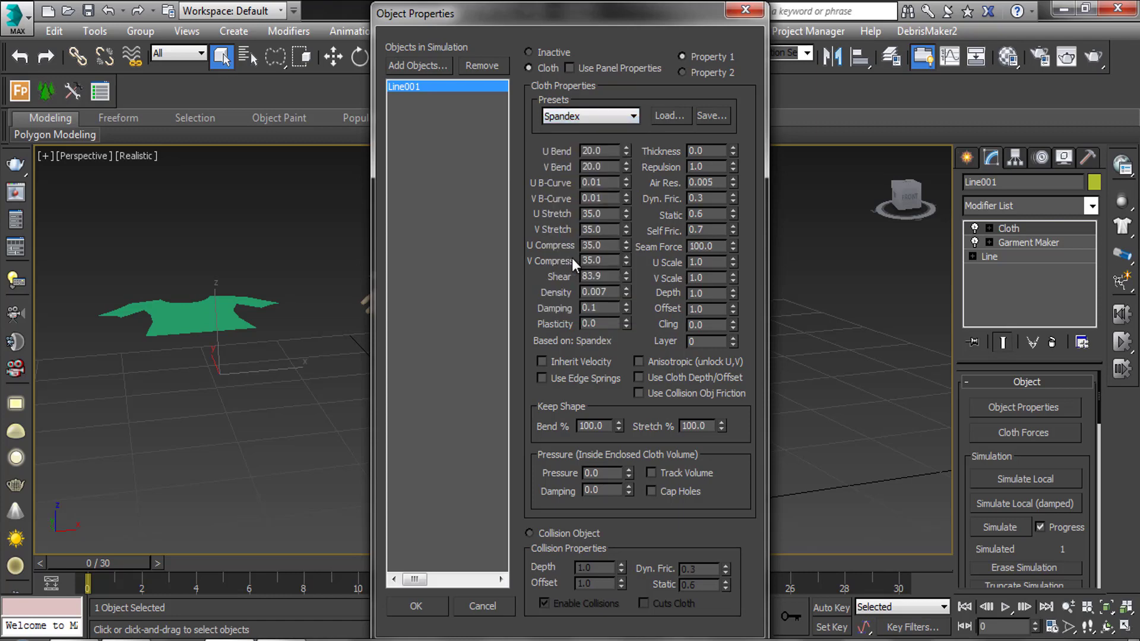
Set the cloth Offset of Line001 to 0.1.
double_click(705, 309)
text(.1)
key(Return)
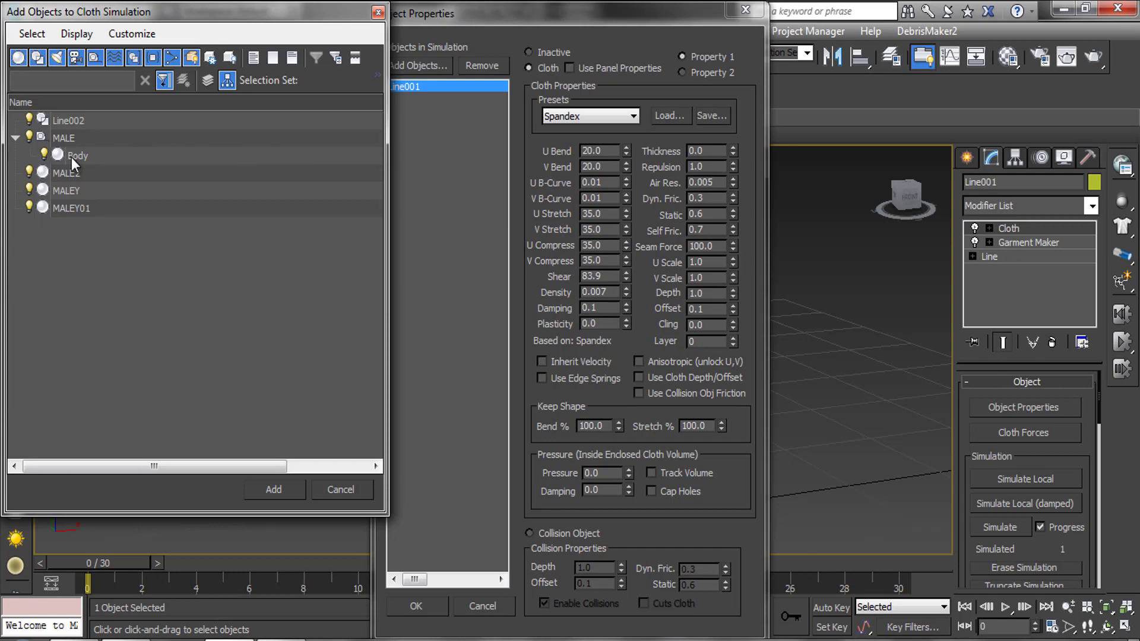
Add Body to the cloth simulation as a Collision Object with a collision Offset of 0.1.
click(74, 157)
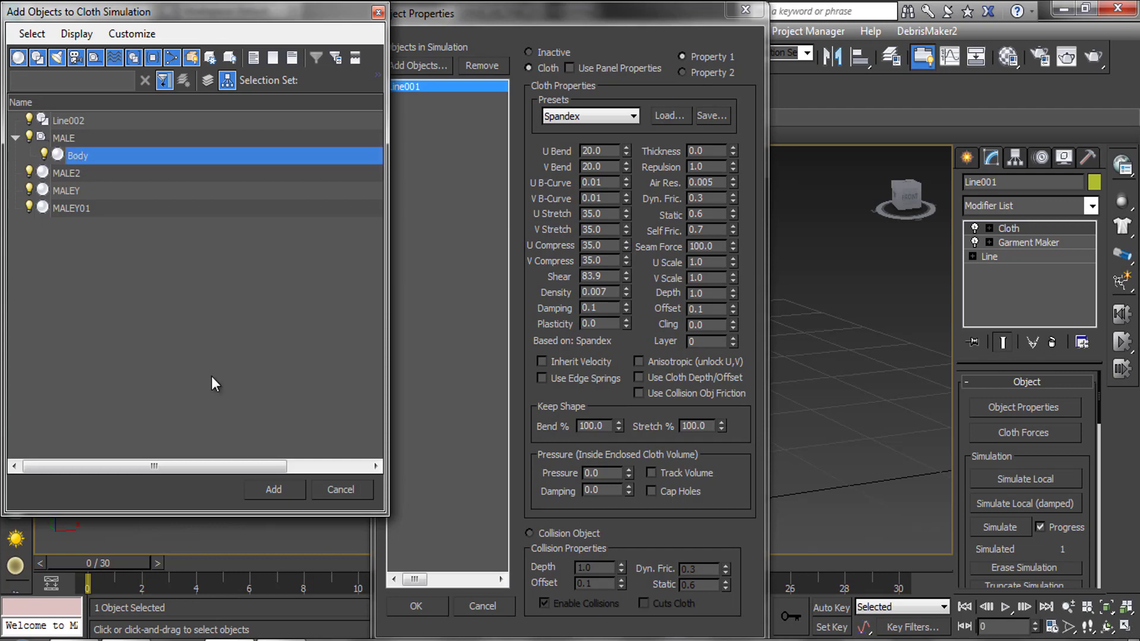
click(253, 489)
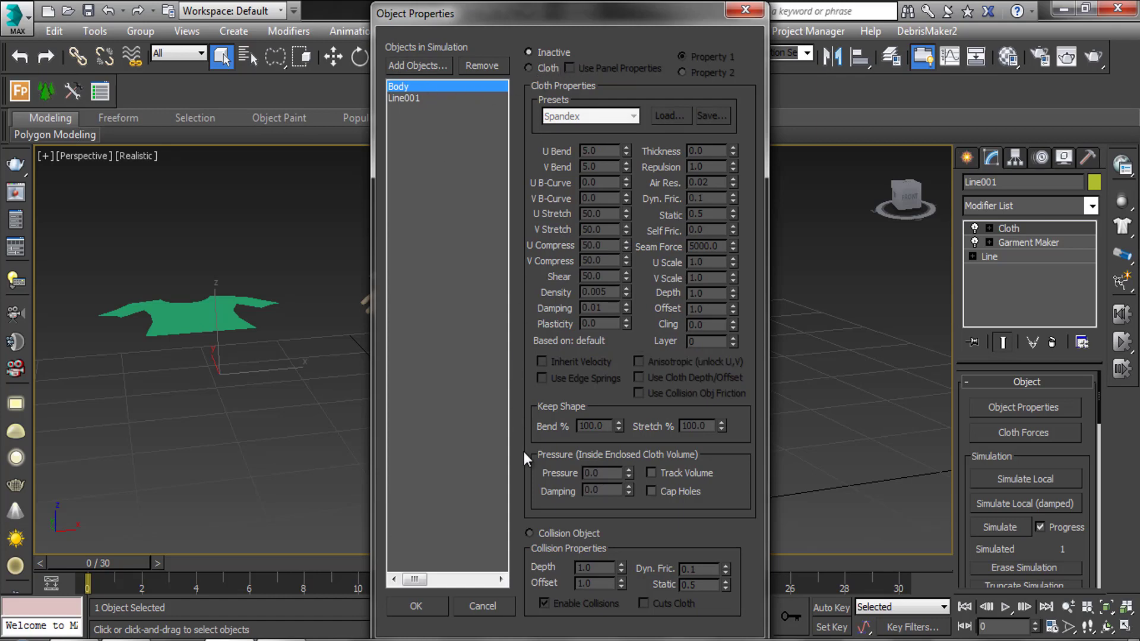
click(528, 533)
double_click(582, 584)
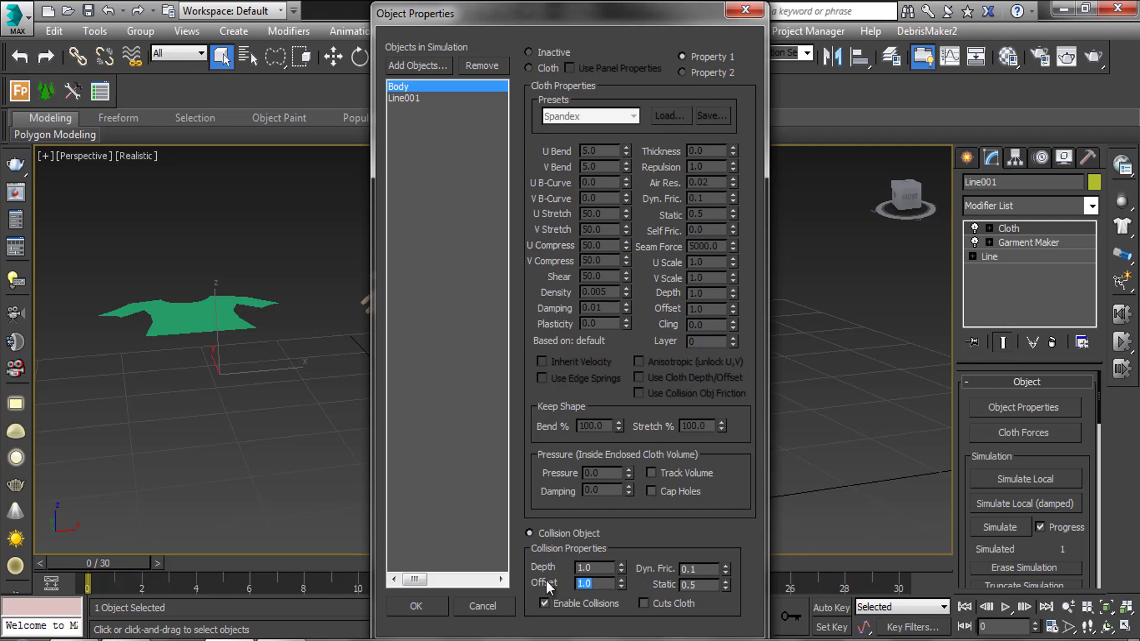
text(.1)
click(597, 568)
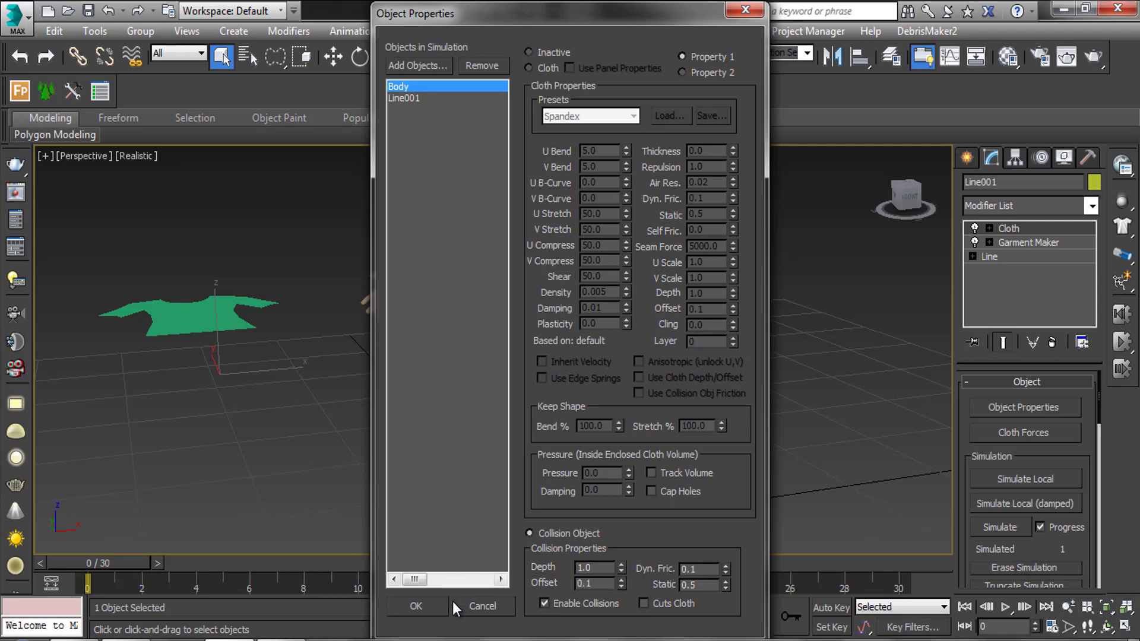